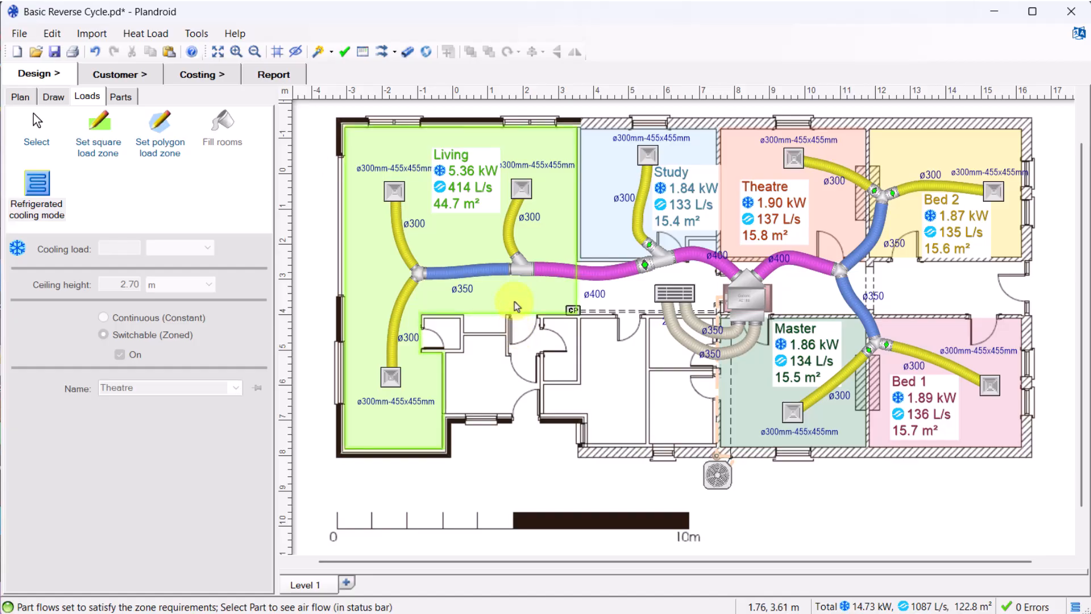
Step: Select the Living, Study and Theatre load zones in turn to check each zone's cooling load, airflow and area
left_click(517, 307)
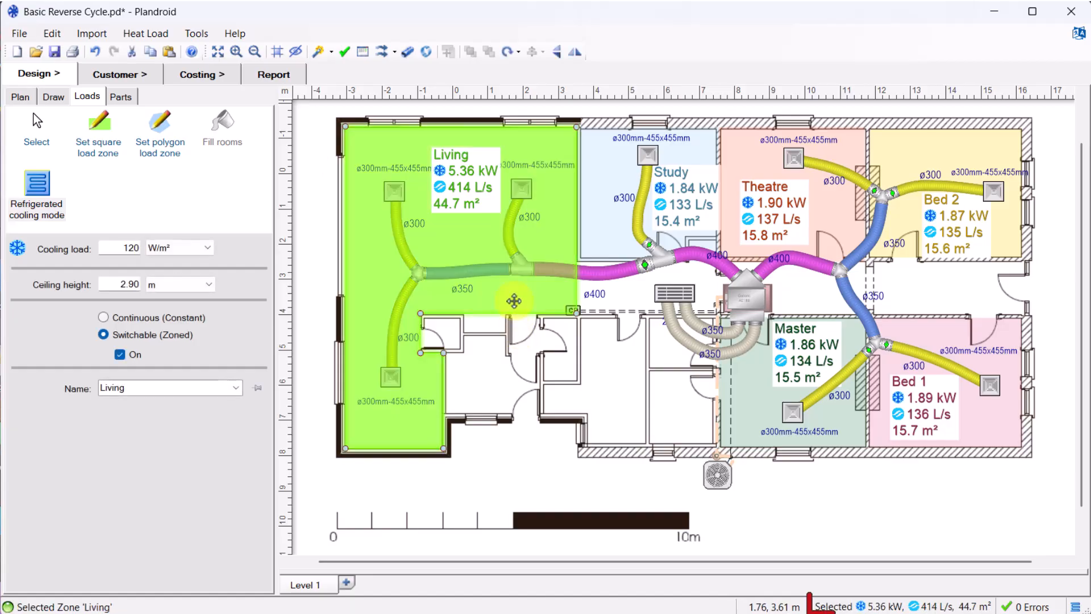
left_click(595, 239)
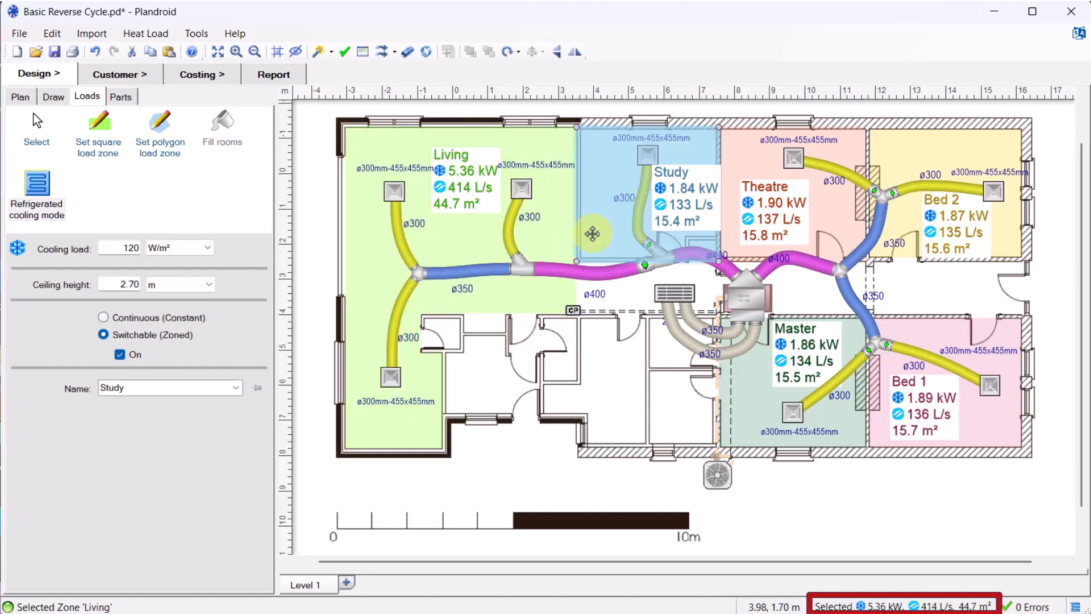
left_click(733, 238)
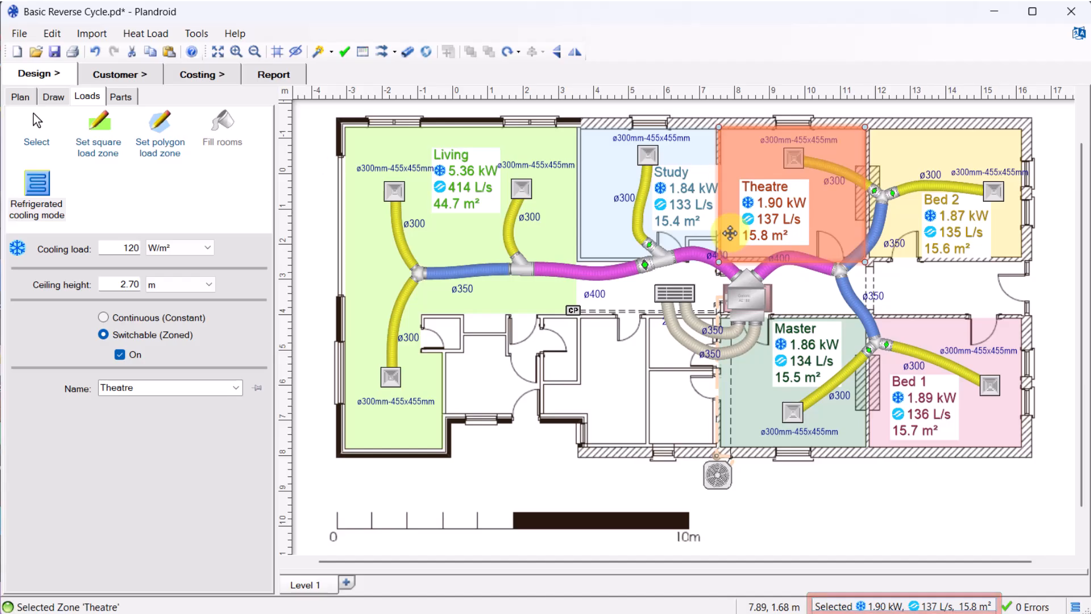
Step: Browse the parts library through the flexible duct, duct connector and outlet categories, including the Louvre Face, 1-Way Face and 3-Way Face outlets
left_click(121, 96)
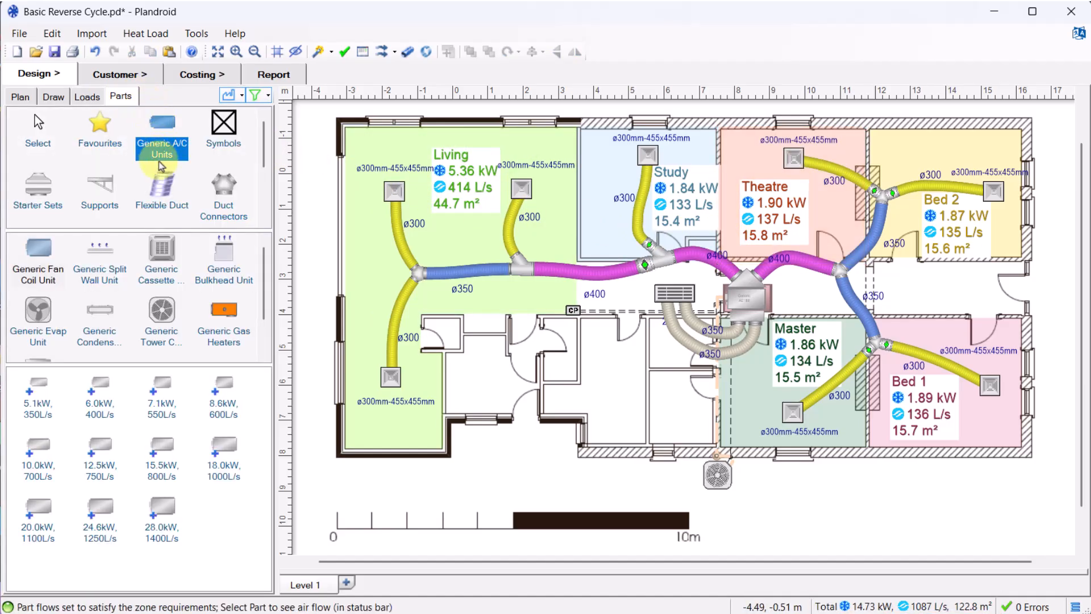
left_click(162, 185)
left_click(215, 185)
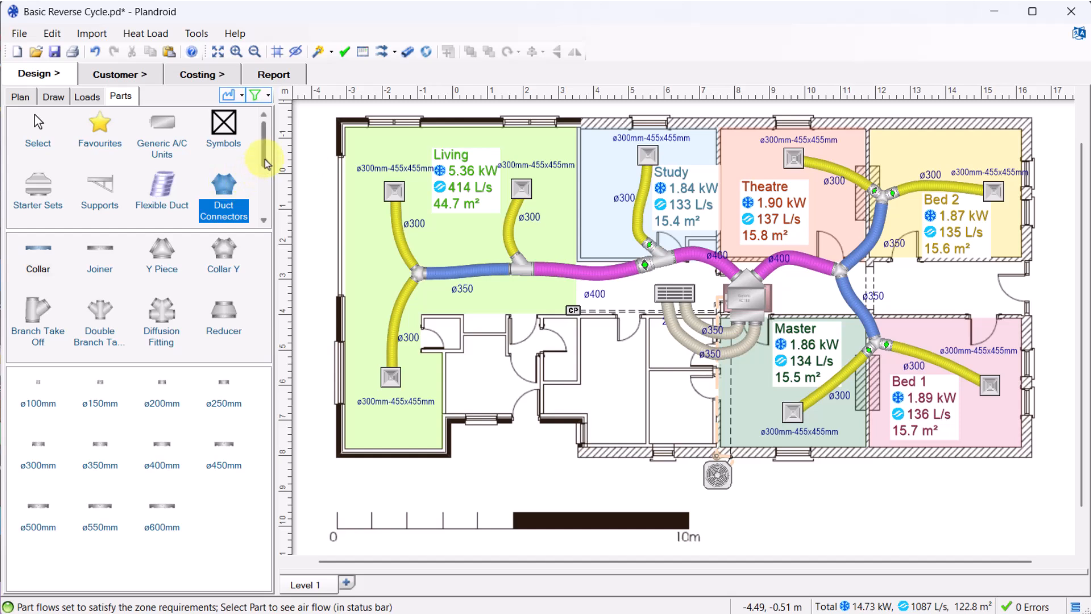
left_click_drag(264, 150, 263, 218)
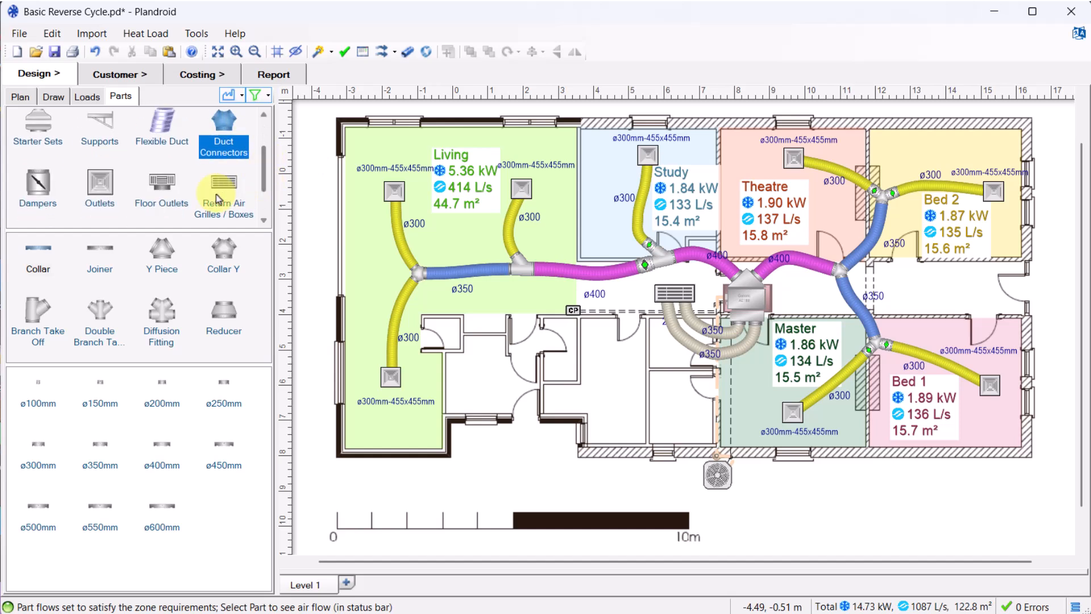
left_click(105, 196)
left_click(103, 257)
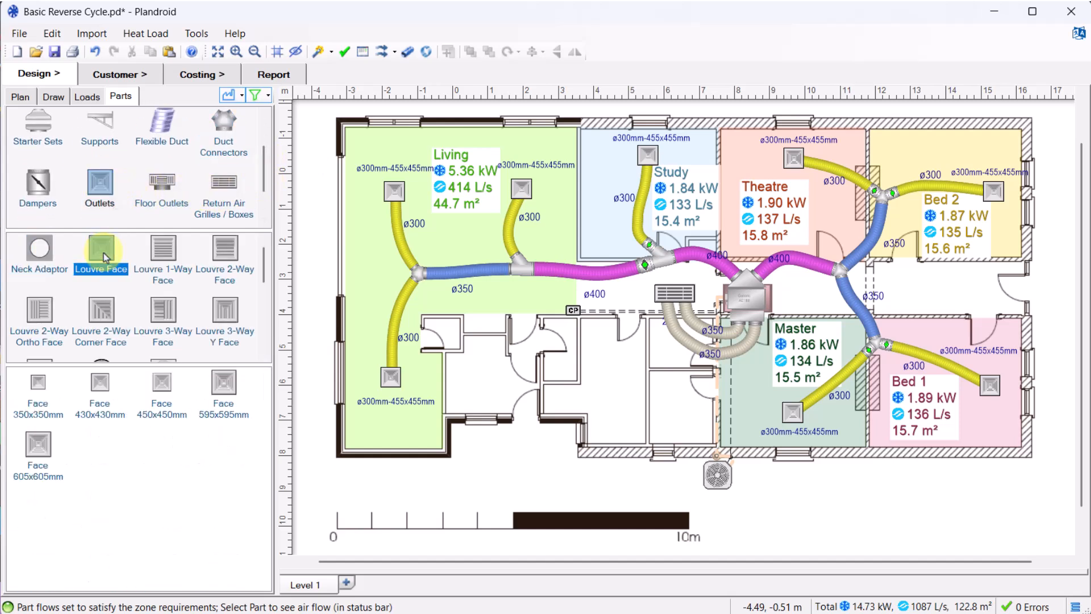
left_click(165, 265)
left_click(163, 310)
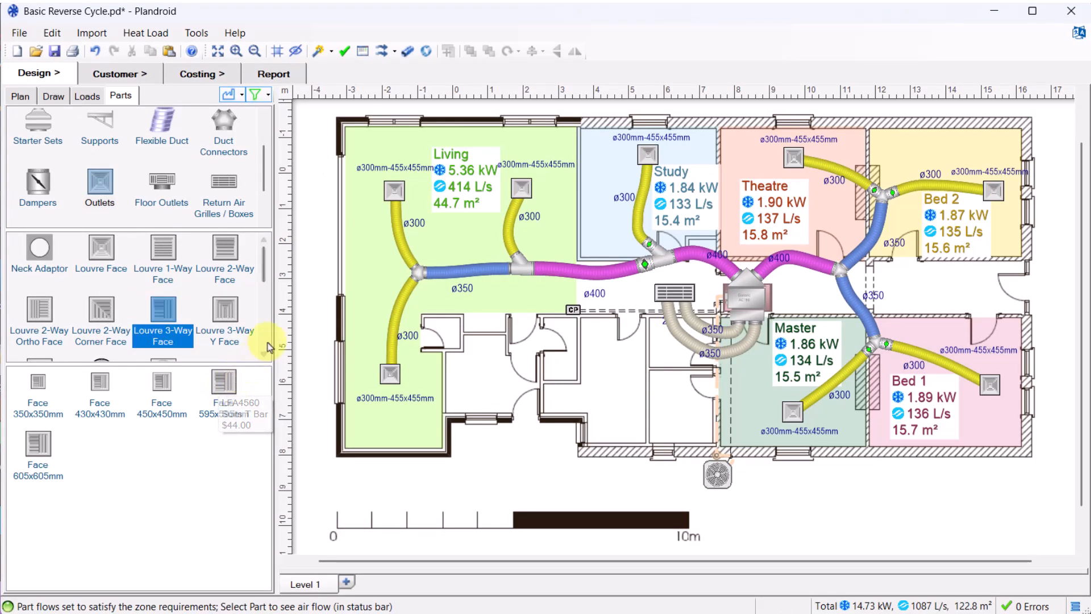
Step: Automatically resize the ducts and run the automatic design on the duct layout
left_click(407, 52)
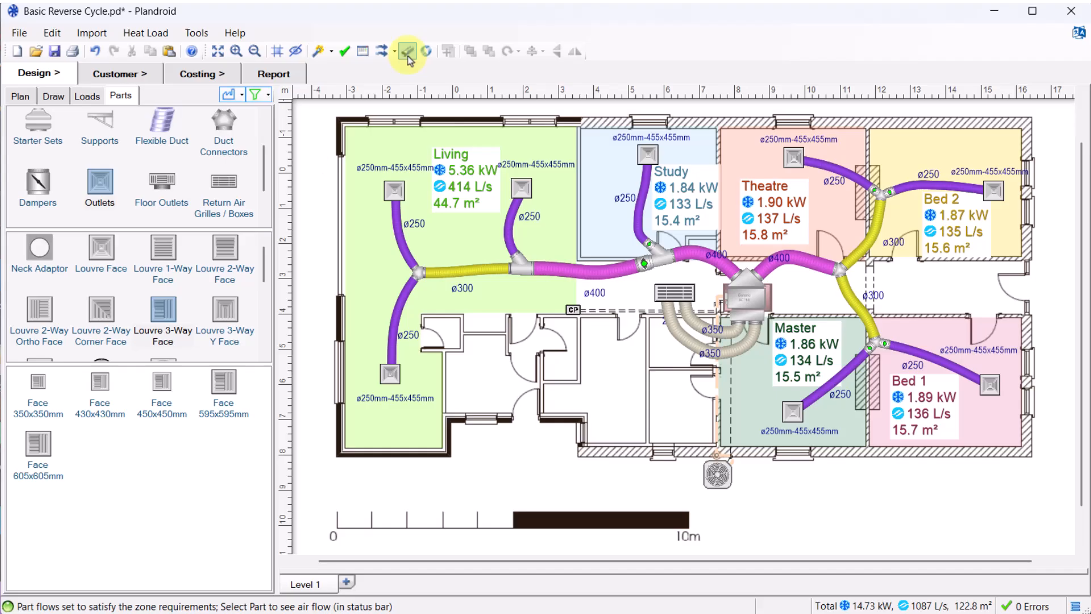
left_click(317, 52)
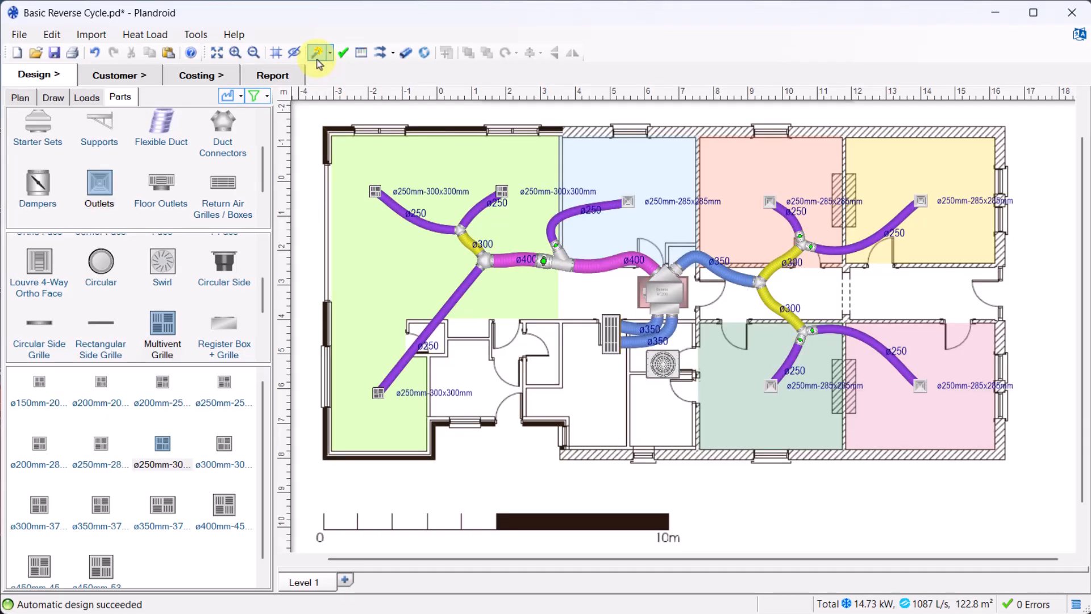
Step: Review the project's itemised costing and read through the Sales Proposal report
left_click(202, 80)
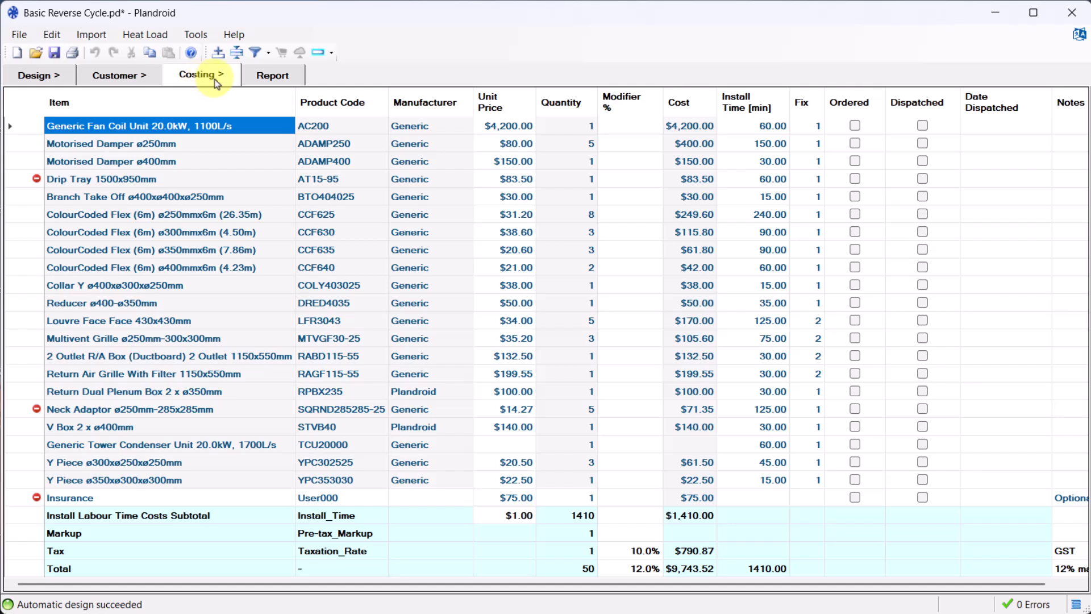
left_click(277, 79)
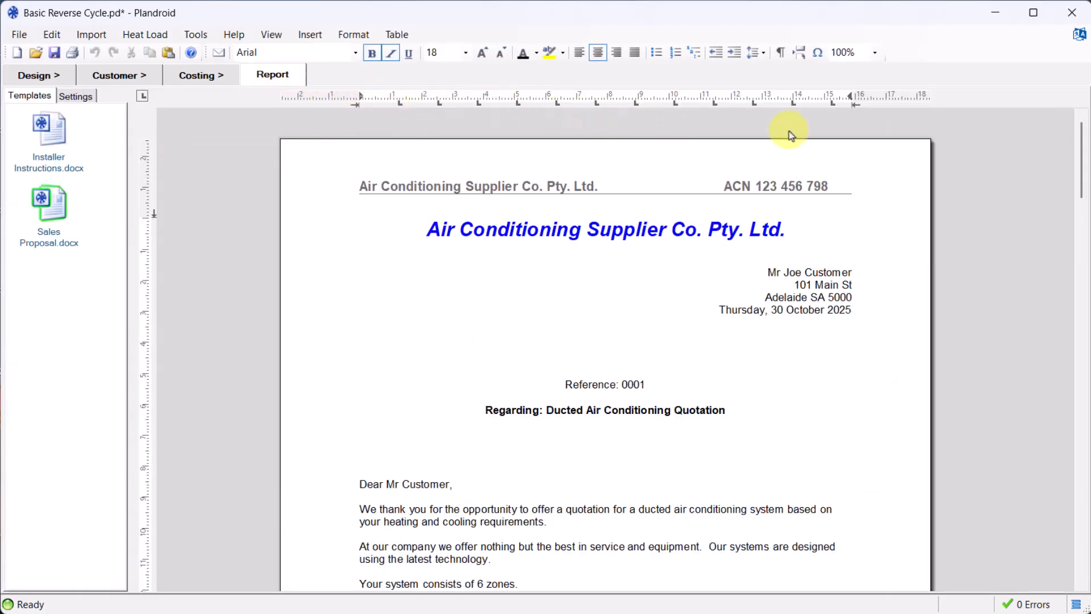
left_click_drag(1075, 167, 1086, 548)
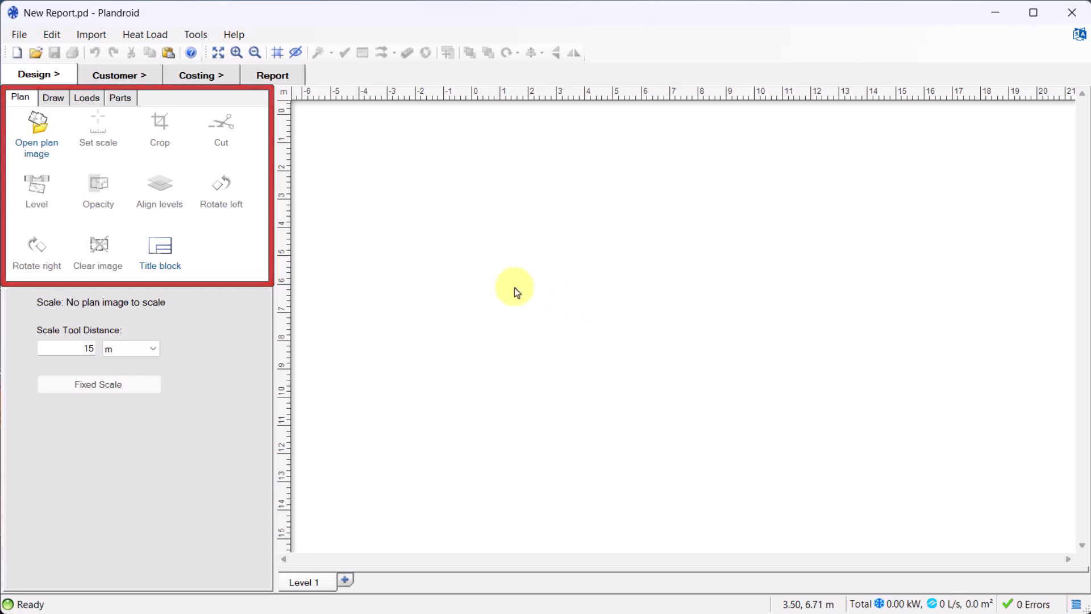
Step: Open HousePlan_Clean.png from the HousePlans folder as the plan image
left_click(47, 128)
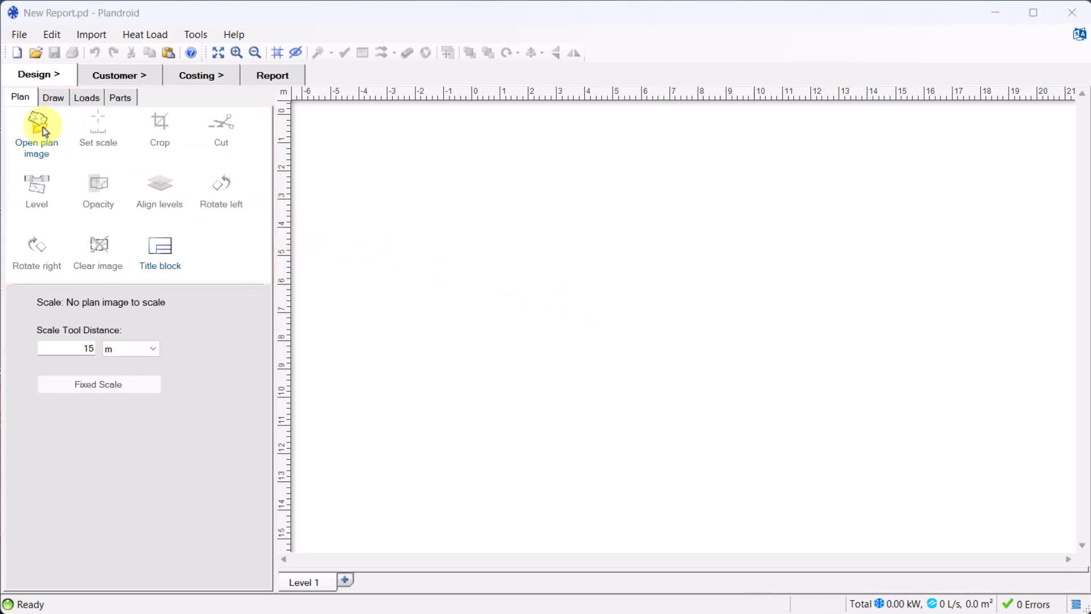
left_click(310, 271)
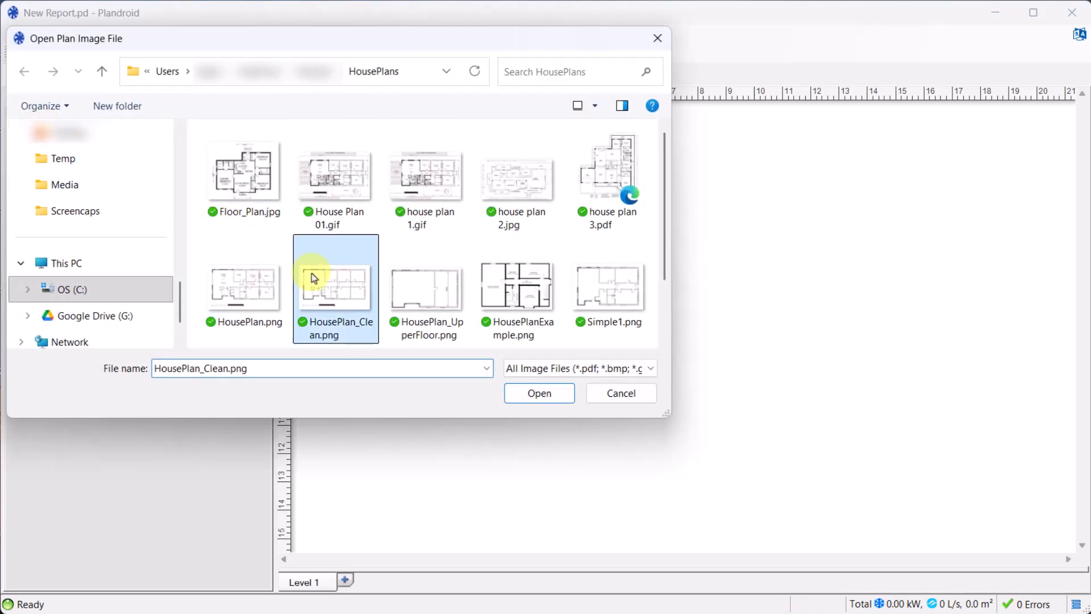
left_click(554, 392)
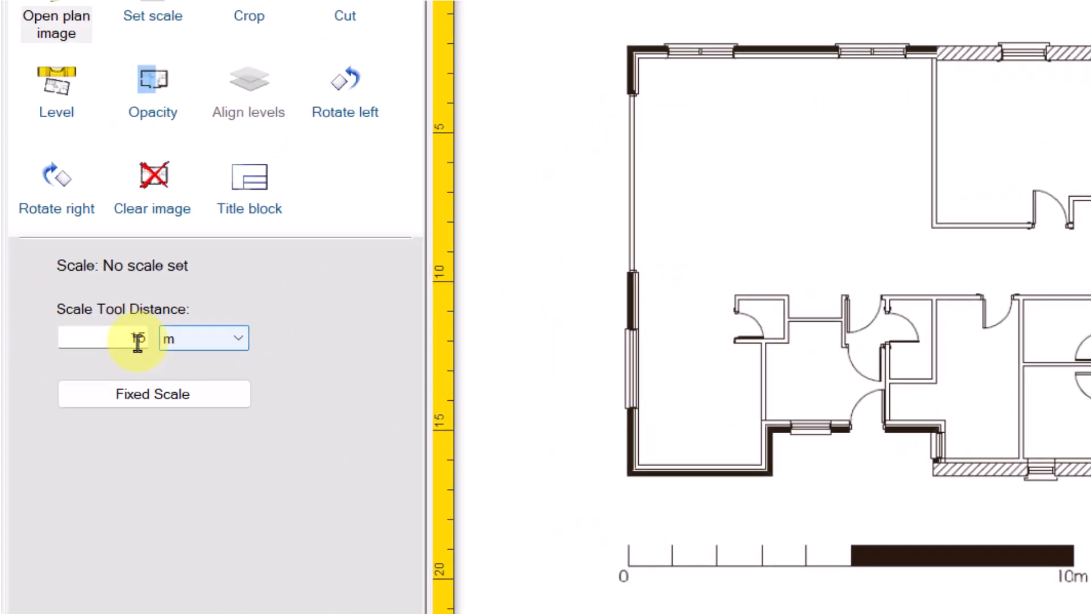
Step: Set the scale tool distance to 10 m and scale the plan along the full length of its 10 m scale bar
double_click(138, 341)
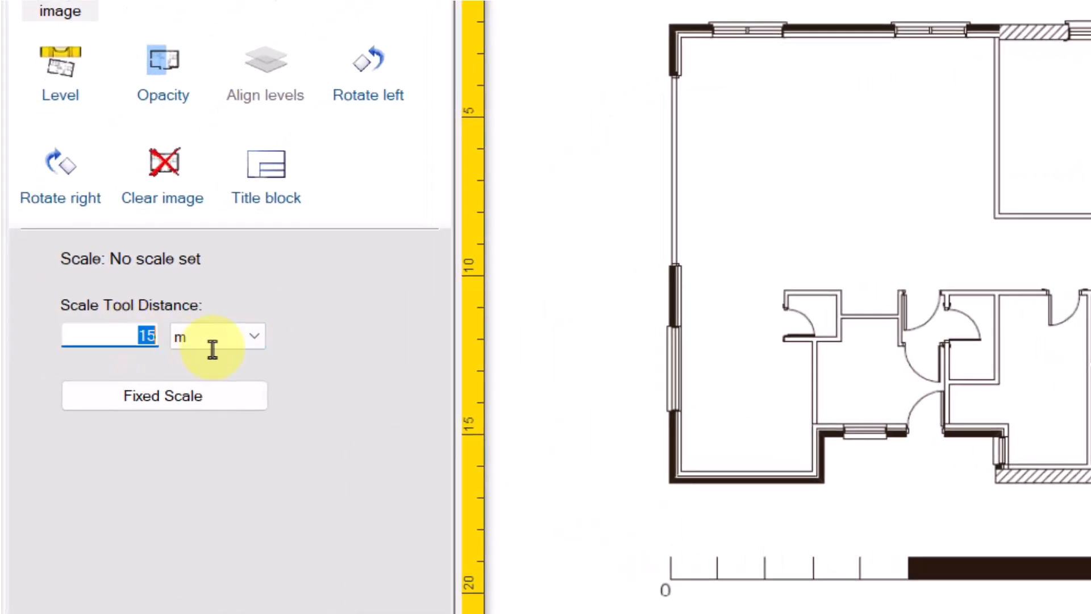
type("1")
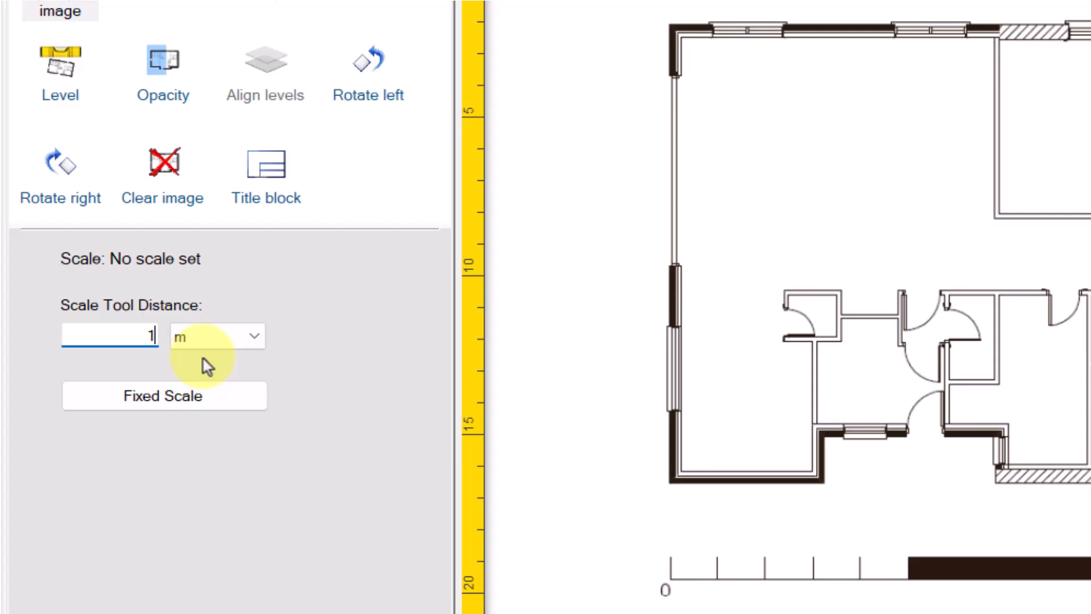
type("0")
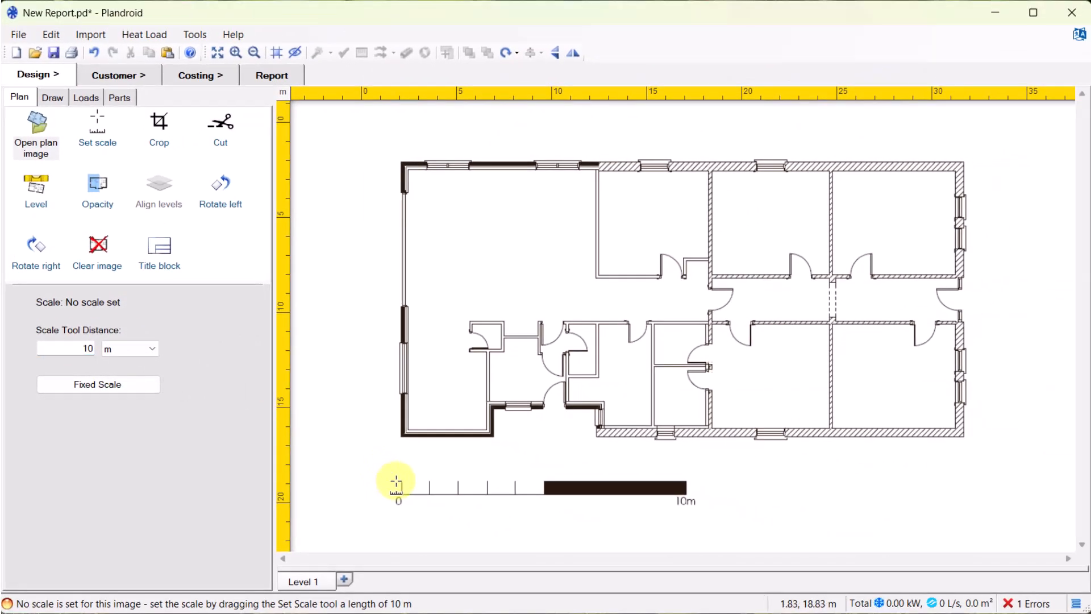
left_click_drag(402, 487, 686, 489)
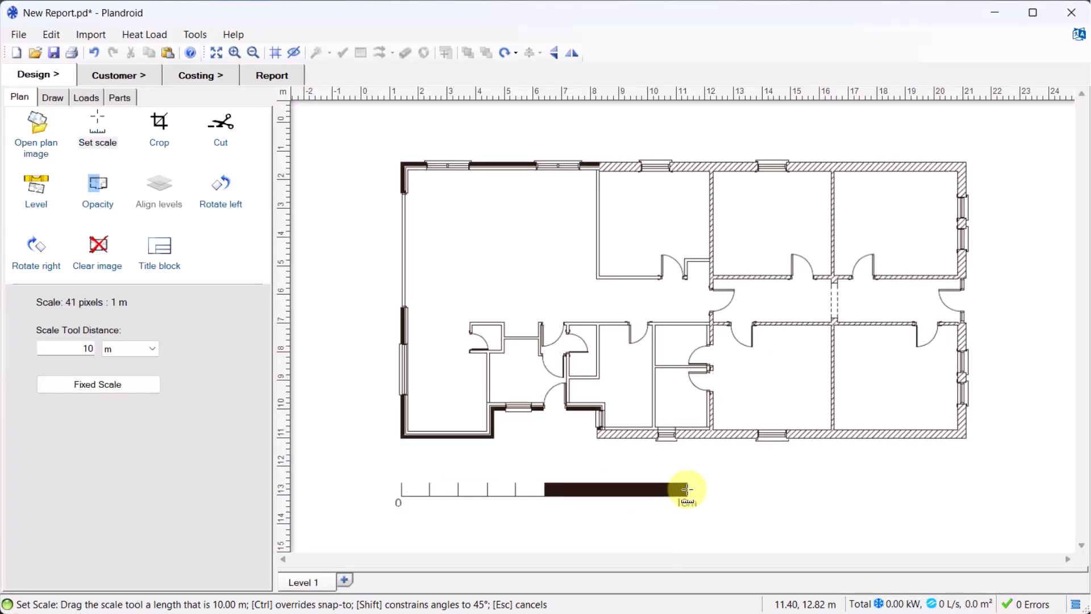
left_click(170, 133)
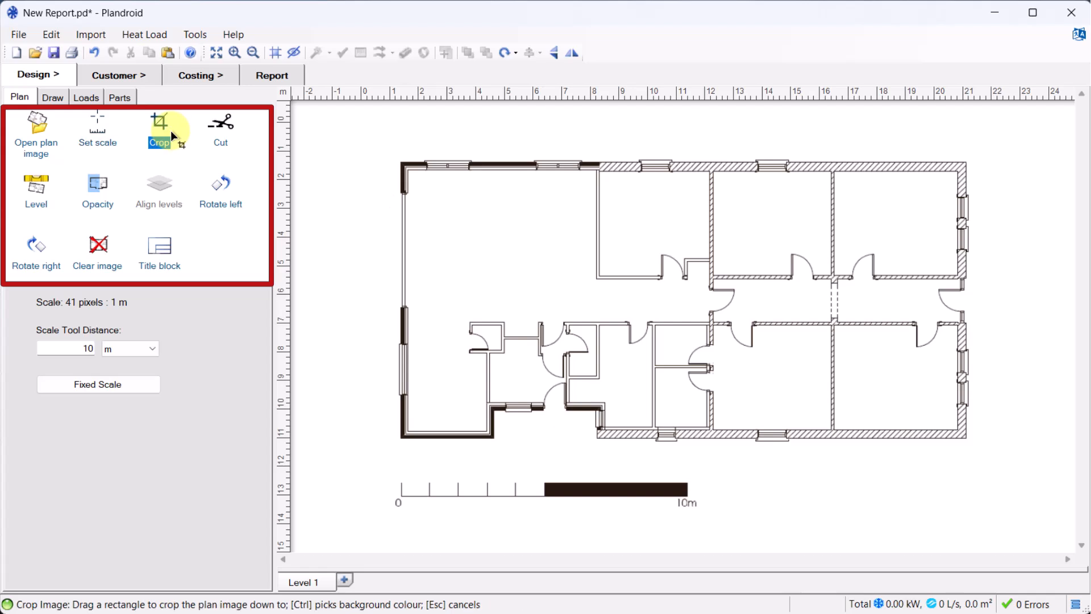
left_click(227, 127)
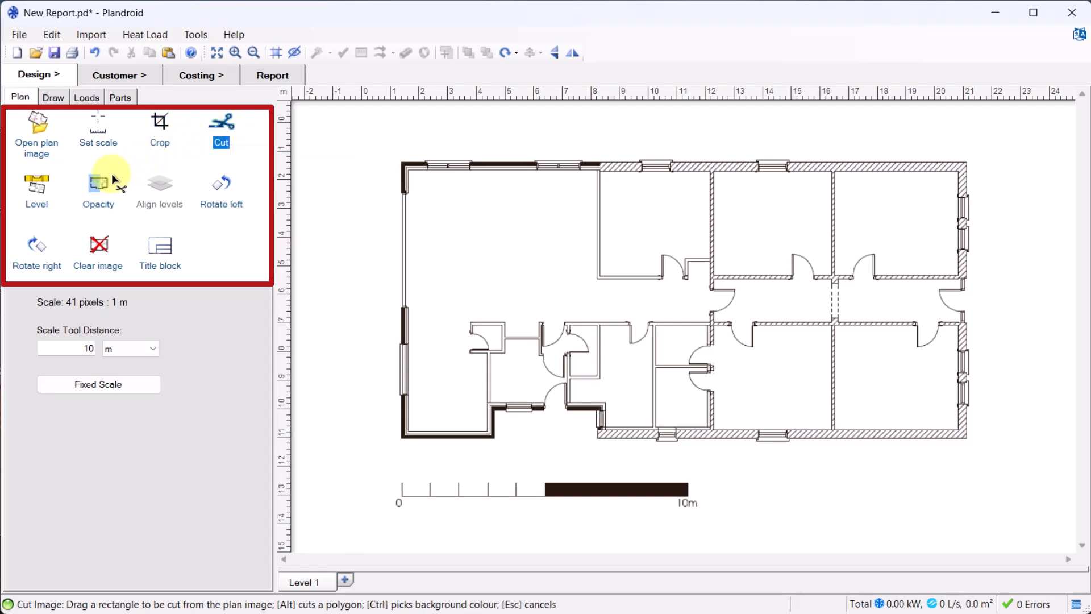
Step: Add a Classic Block title block to the plan
left_click(158, 248)
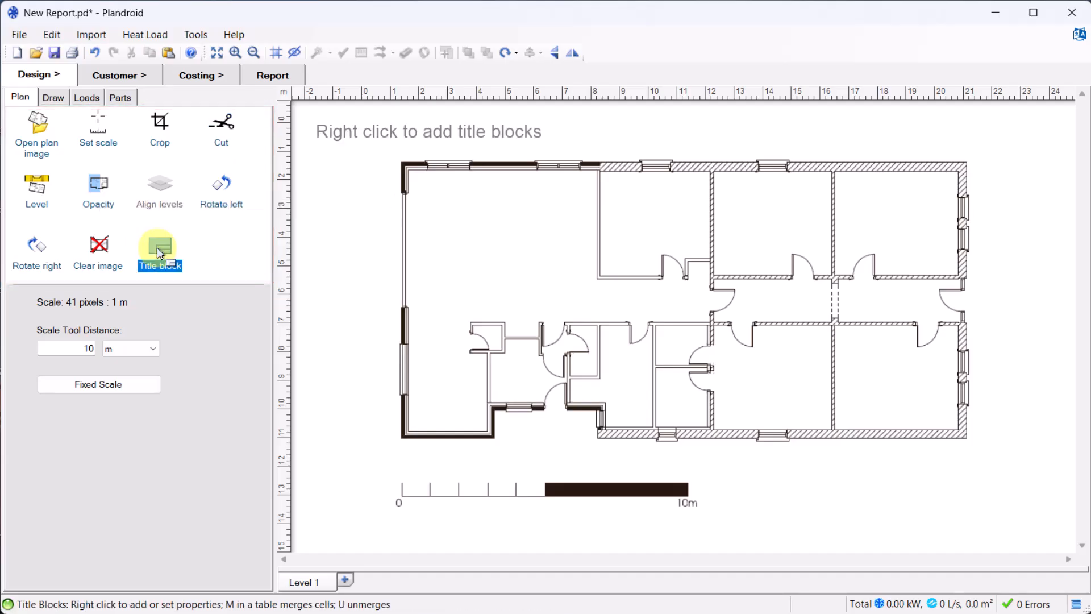
right_click(353, 235)
mouse_move(421, 242)
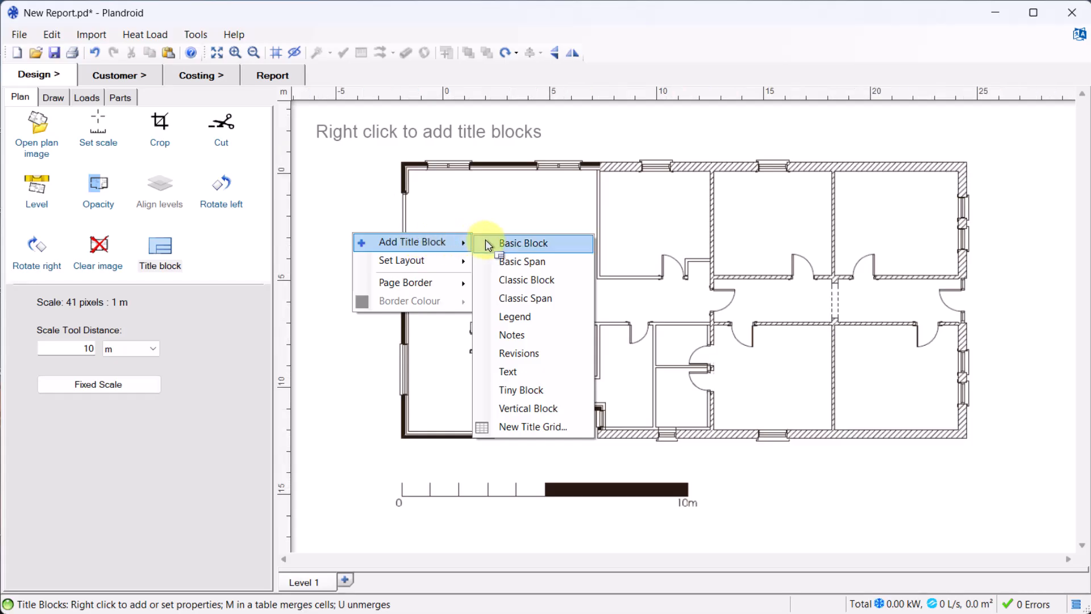
left_click(521, 281)
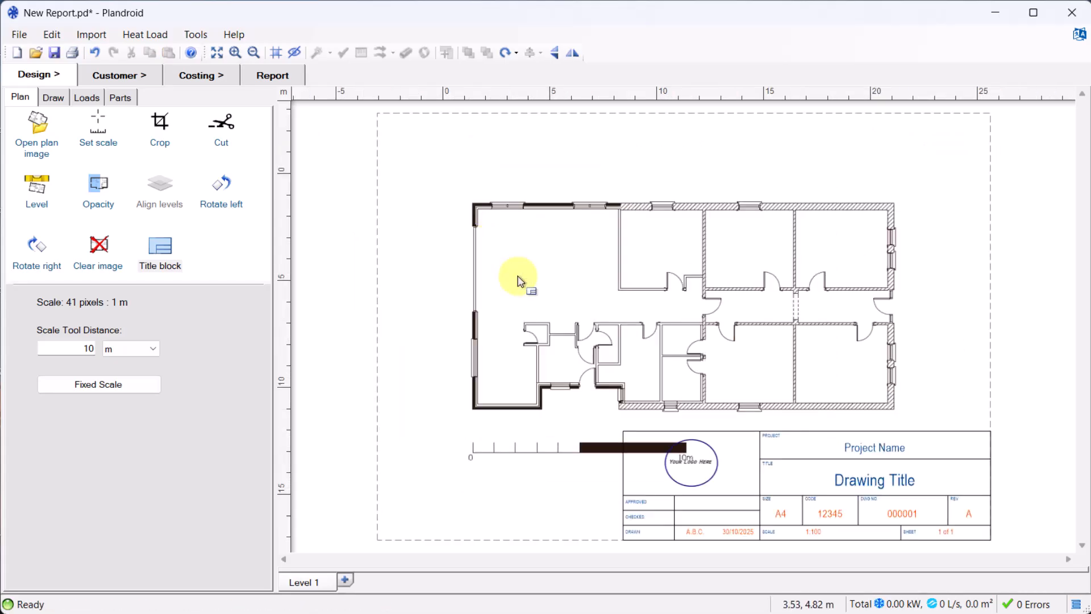
Step: Draw a room about 4.37 x 9.38 m against the outer wall at the plan's left end, spanning the house's full height
scroll(519, 278, "up", 3)
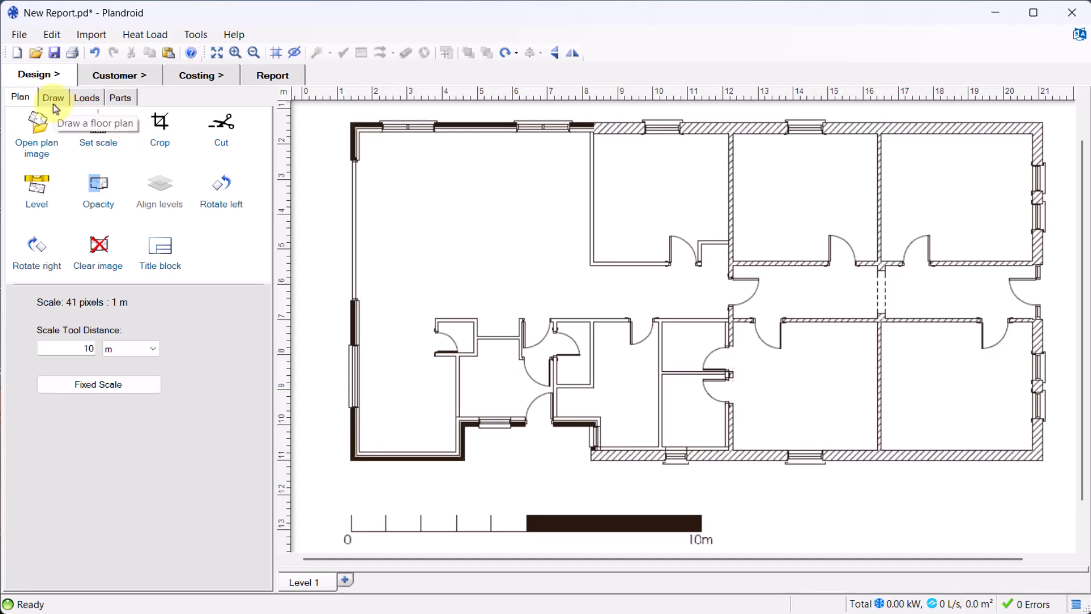
left_click(54, 101)
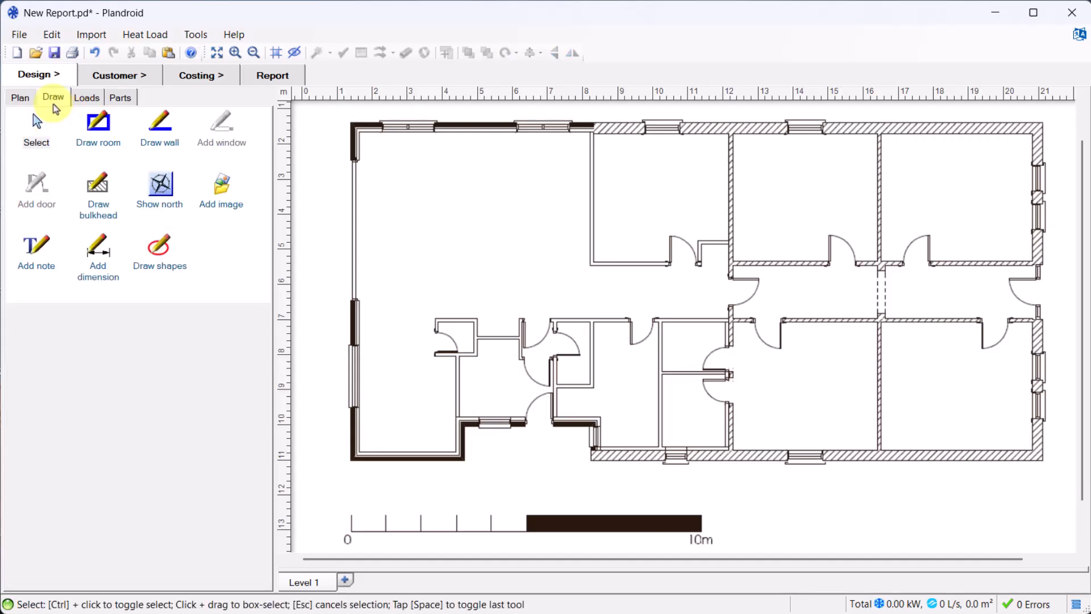
left_click(97, 125)
mouse_move(315, 196)
middle_mouse_down()
mouse_move(461, 223)
mouse_move(484, 211)
middle_mouse_up()
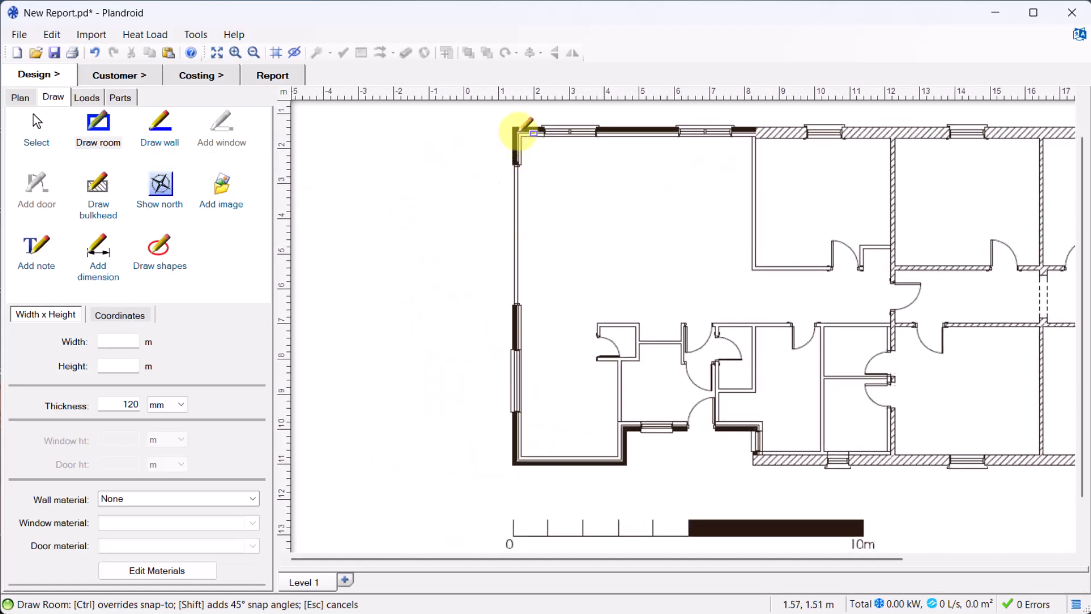
left_click_drag(519, 131, 366, 460)
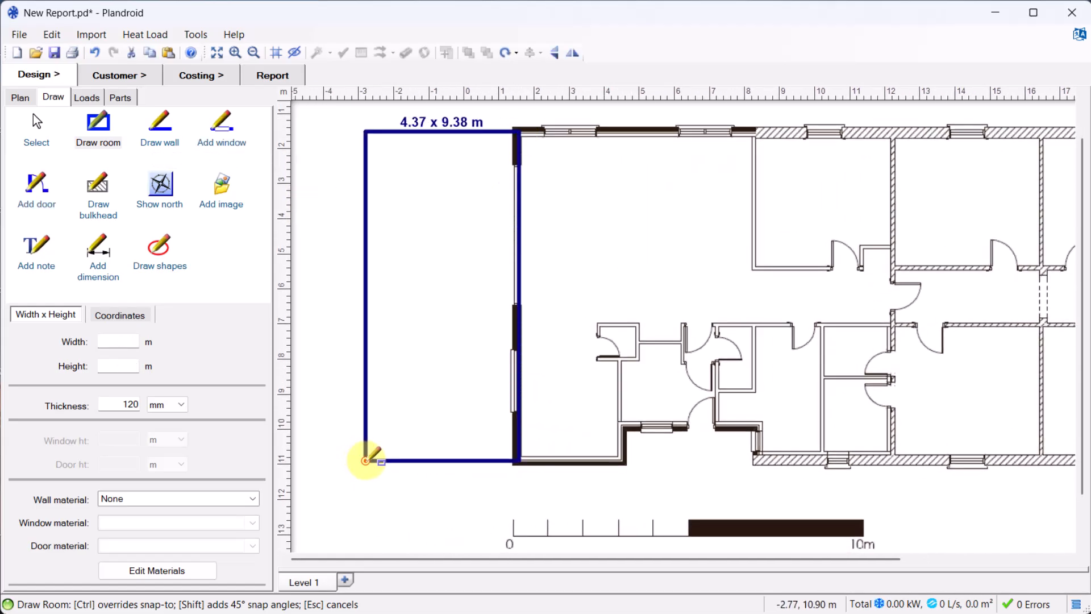
Step: Place two 1200 mm windows in the new room's outer left wall, one in the upper half and one in the lower half
left_click(221, 132)
left_click(366, 215)
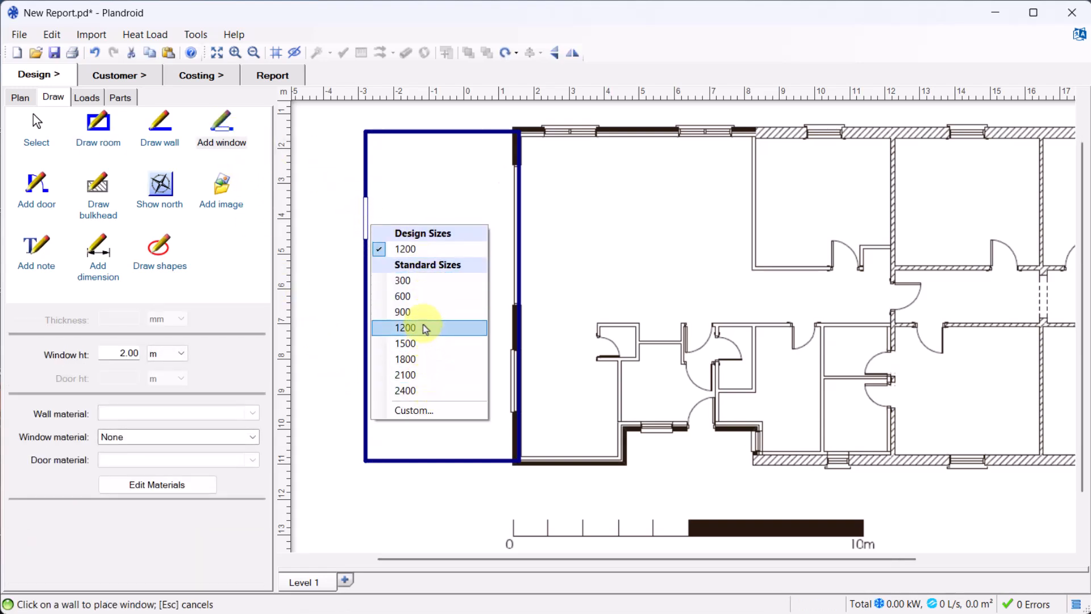
left_click(422, 251)
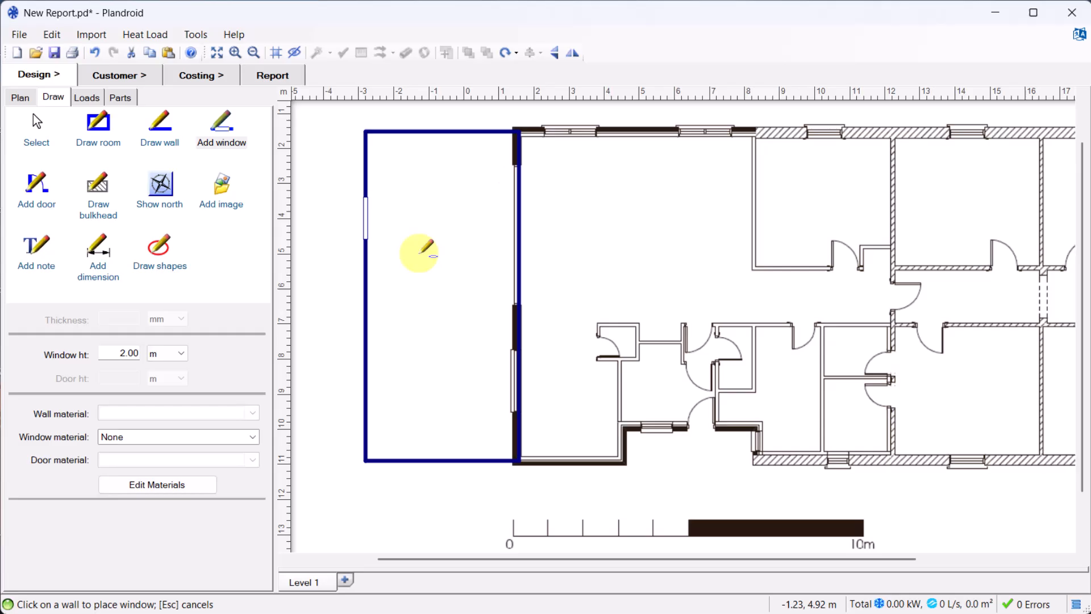
left_click(365, 333)
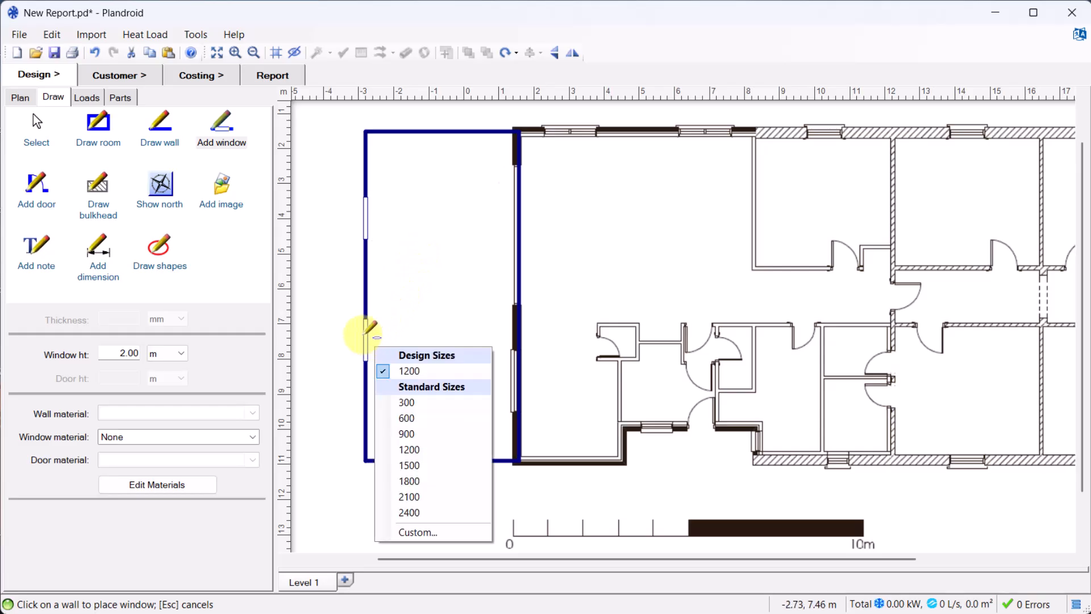
left_click(327, 338)
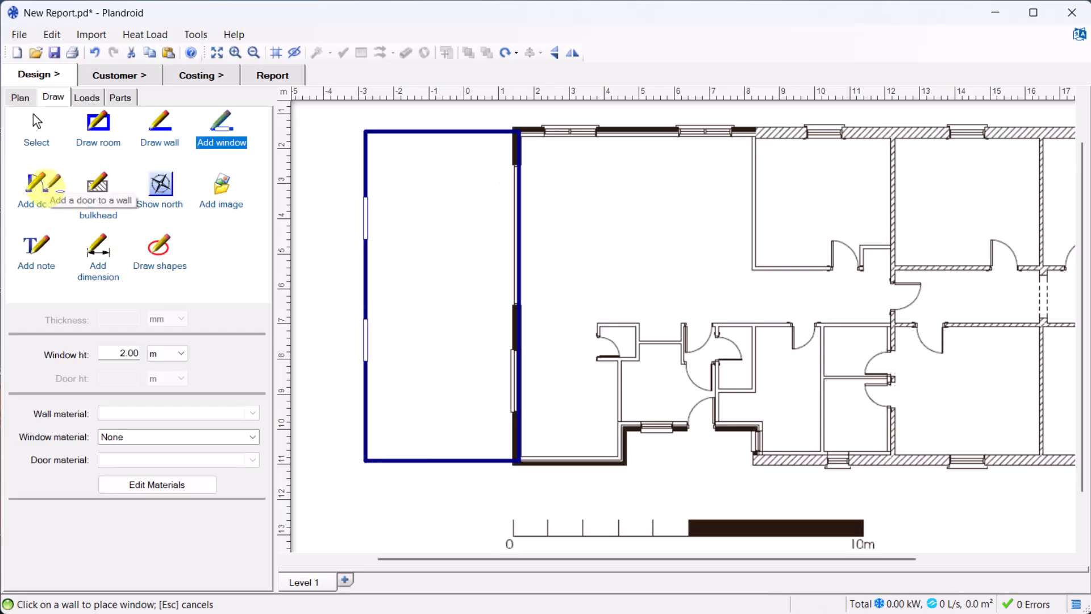
Step: Place an 820 mm door in the upper part of the wall between the new room and the house, opening into the new room
left_click(40, 189)
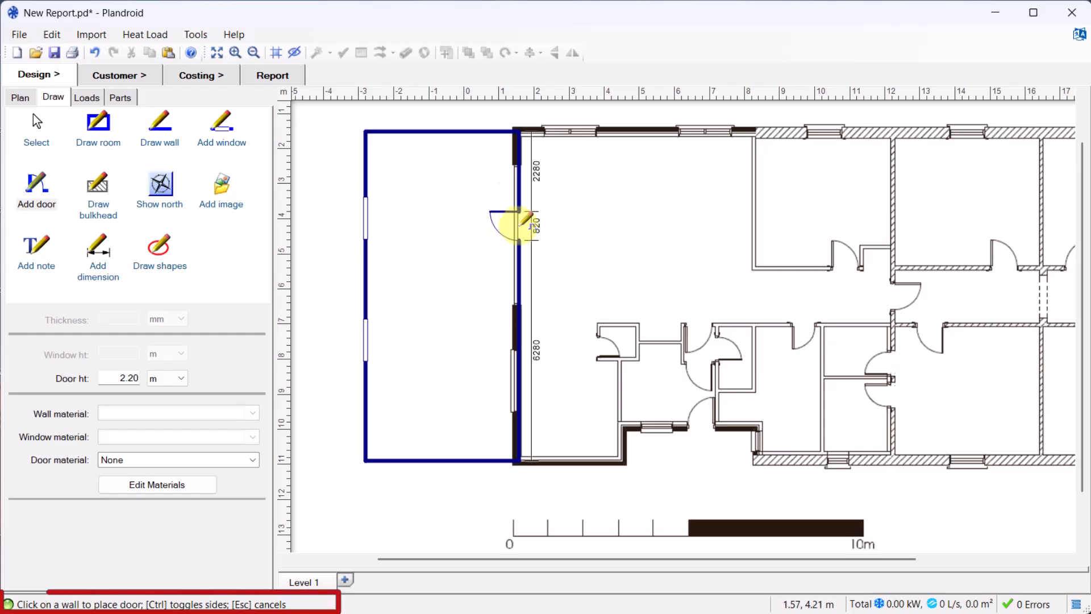
key("ctrl")
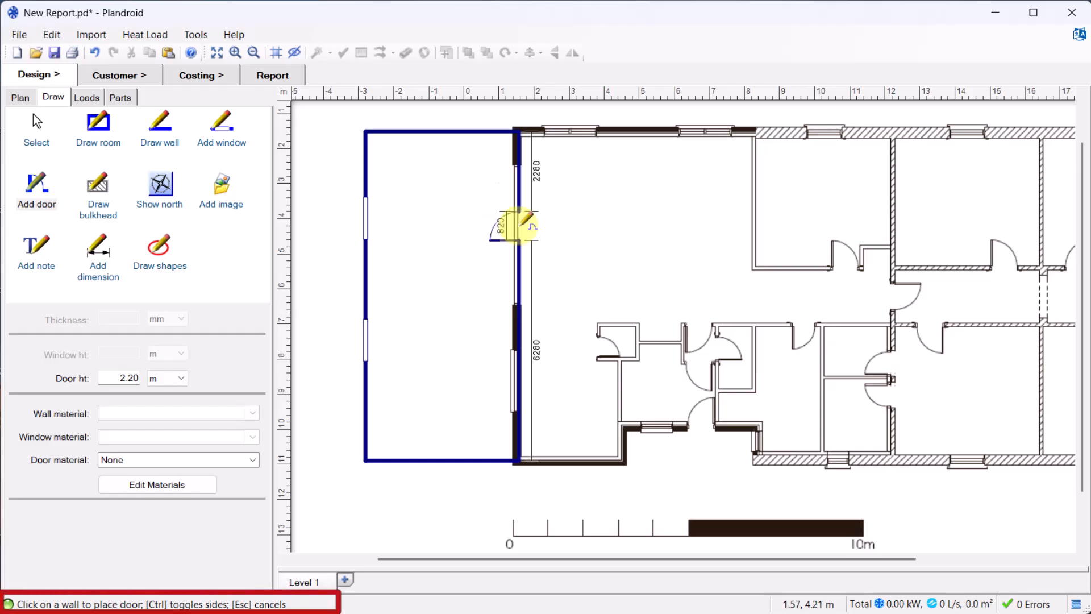
key("ctrl")
left_click(519, 226)
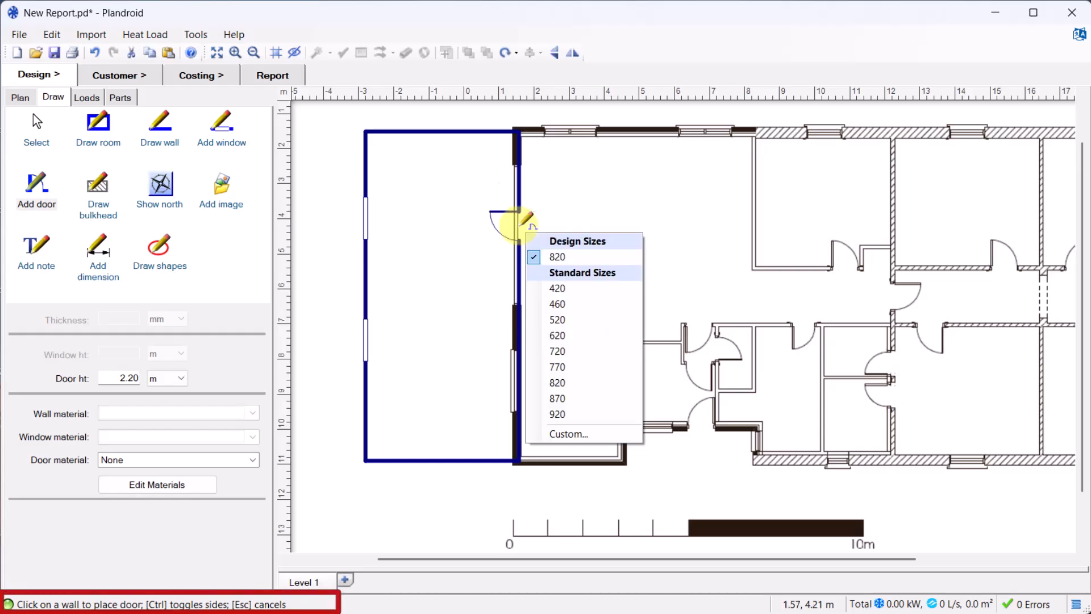
left_click(427, 206)
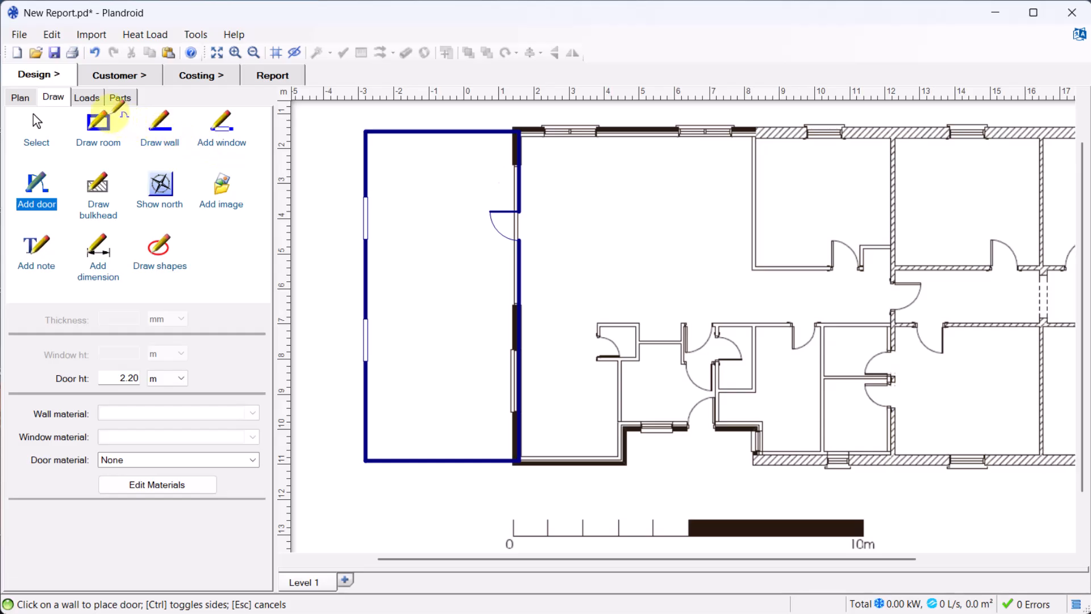
Step: Switch the load calculation mode to Reverse cycle
left_click(88, 101)
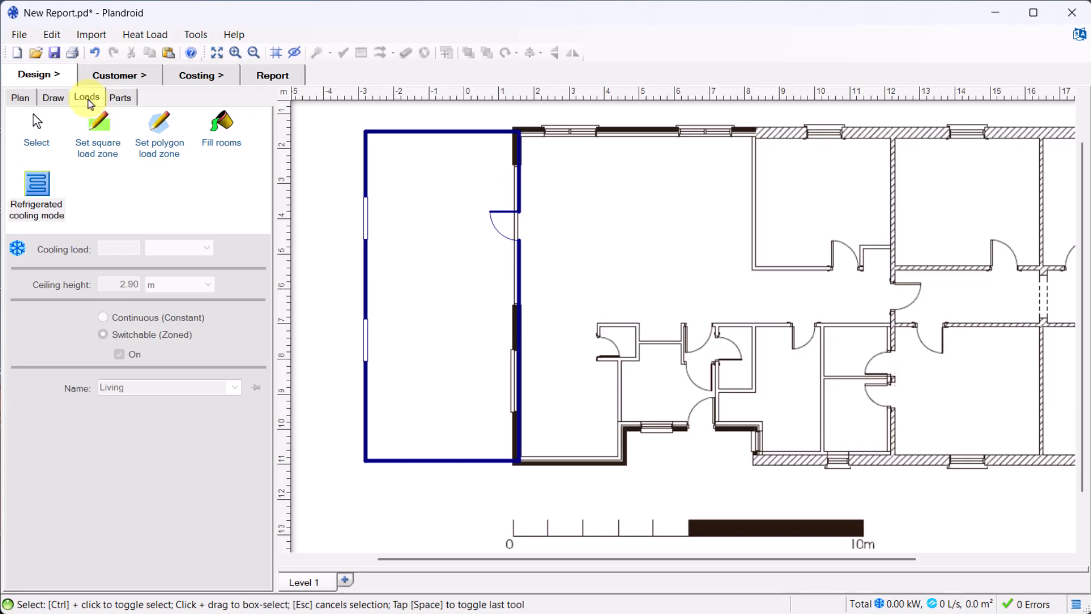
left_click(41, 185)
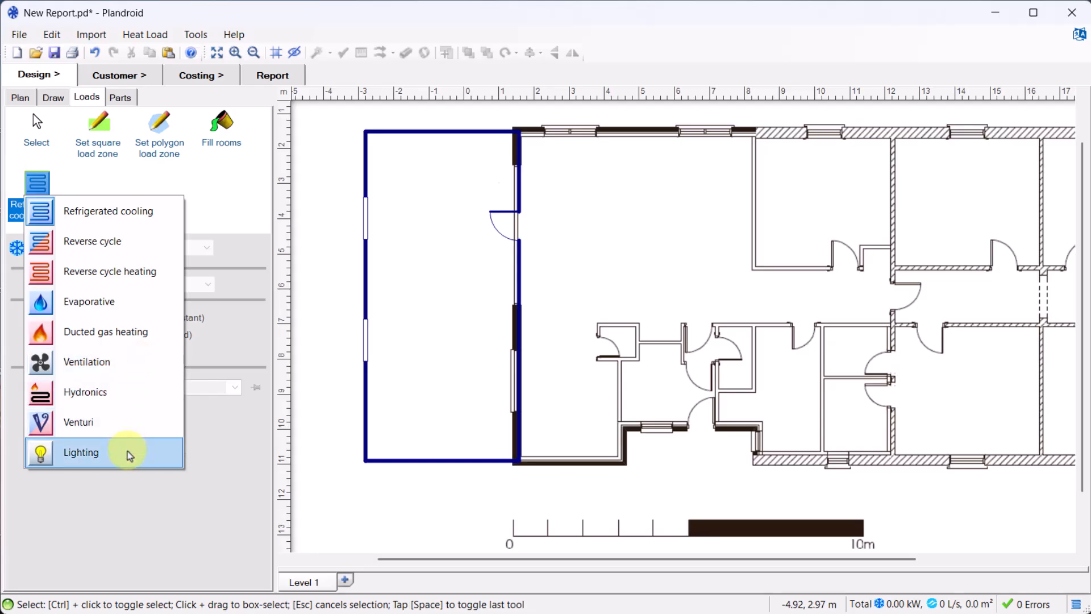
left_click(134, 249)
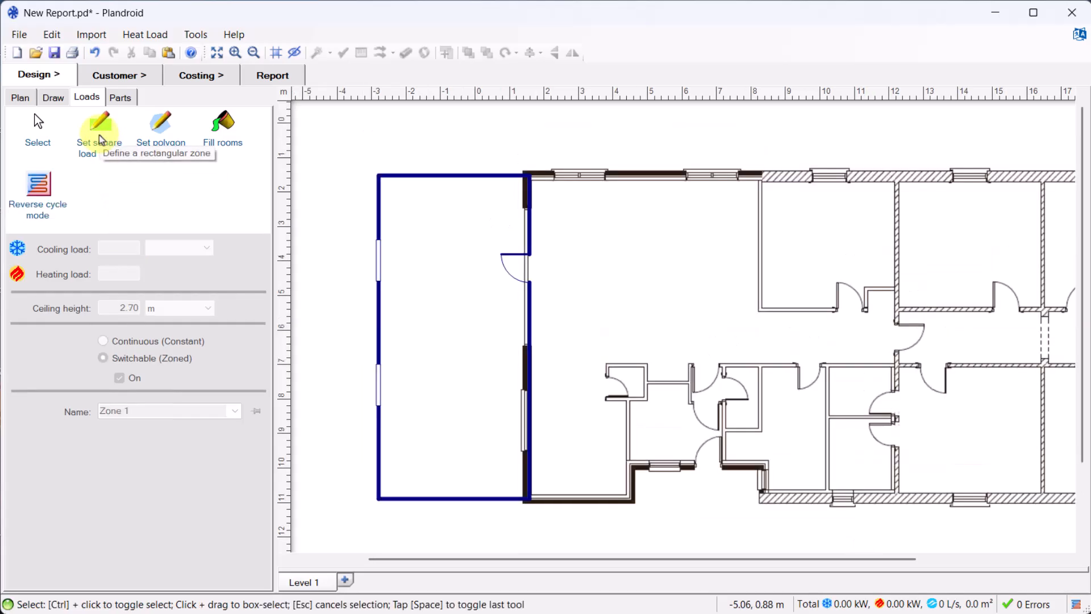
Step: Set the cooling load to 125 W/m² and define rectangular load zones over the three upper and two lower rooms at the house's right end
left_click(99, 135)
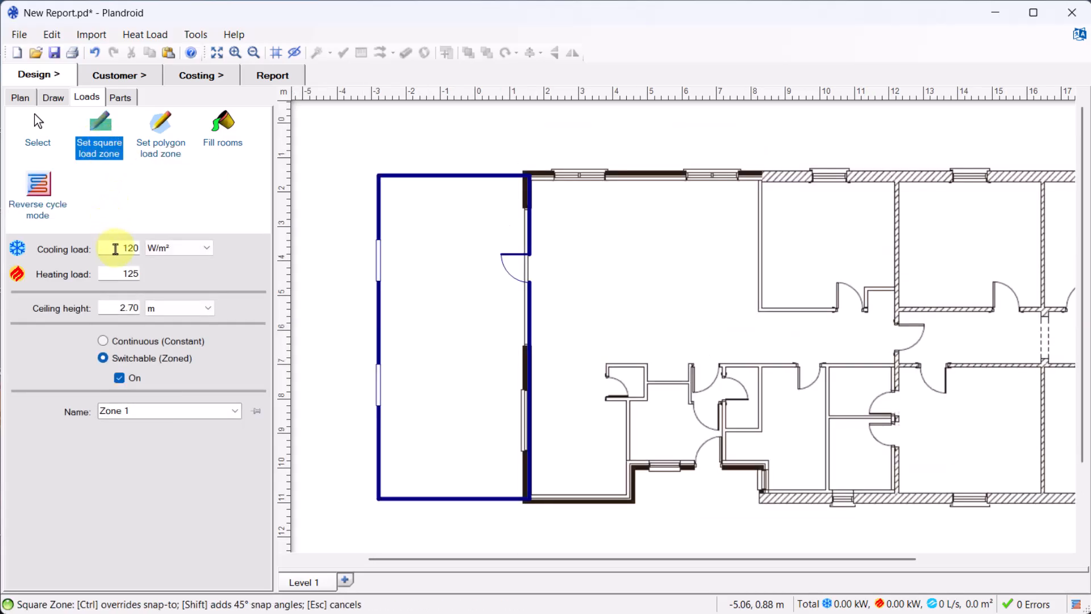
left_click_drag(115, 248, 157, 254)
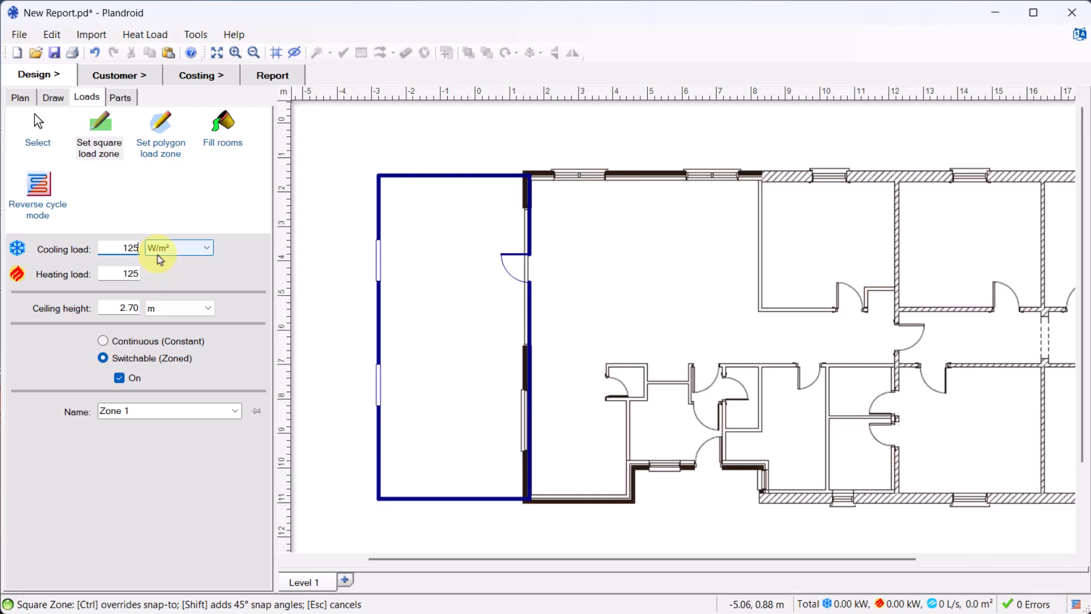
middle_click_drag(709, 238, 537, 236)
left_click_drag(591, 174, 726, 302)
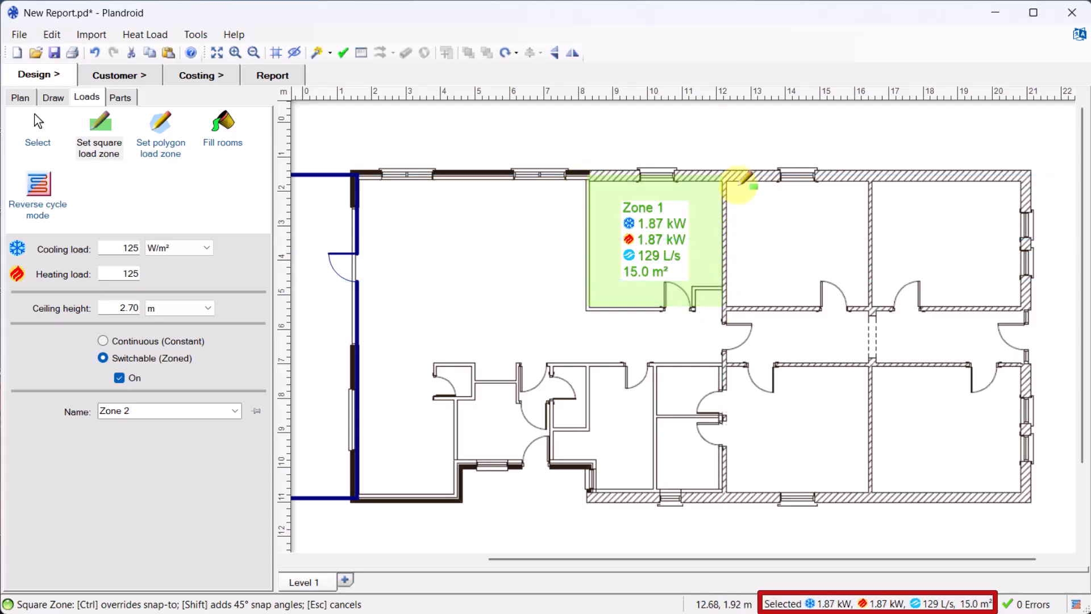
left_click_drag(727, 174, 878, 295)
left_click_drag(870, 175, 1023, 305)
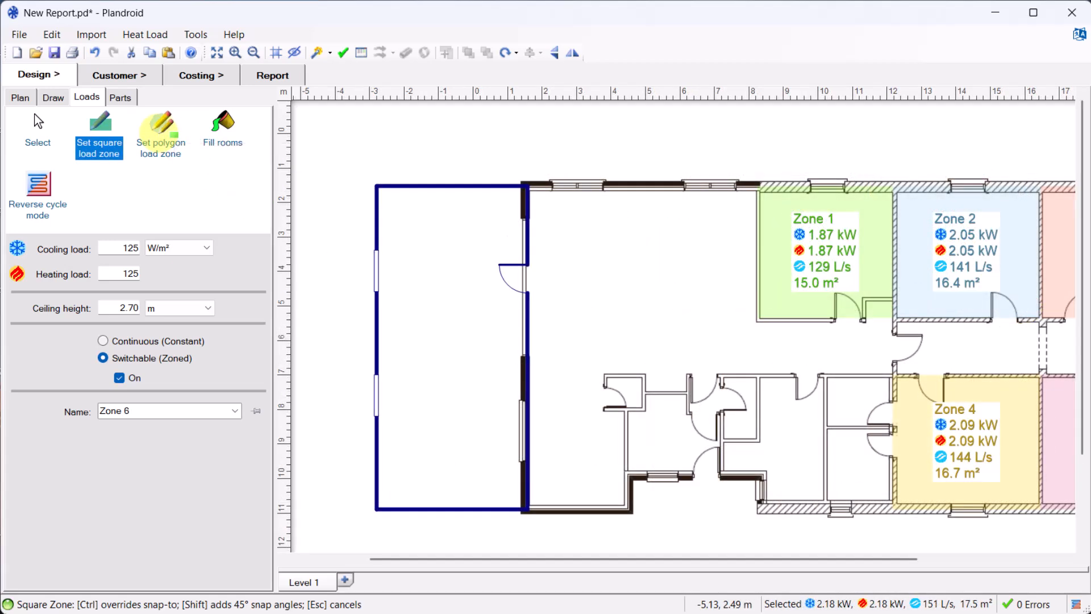
Step: Outline the L-shaped living area as a polygon load zone of about 47 m² and fill the new left-end room with its own zone
left_click(165, 134)
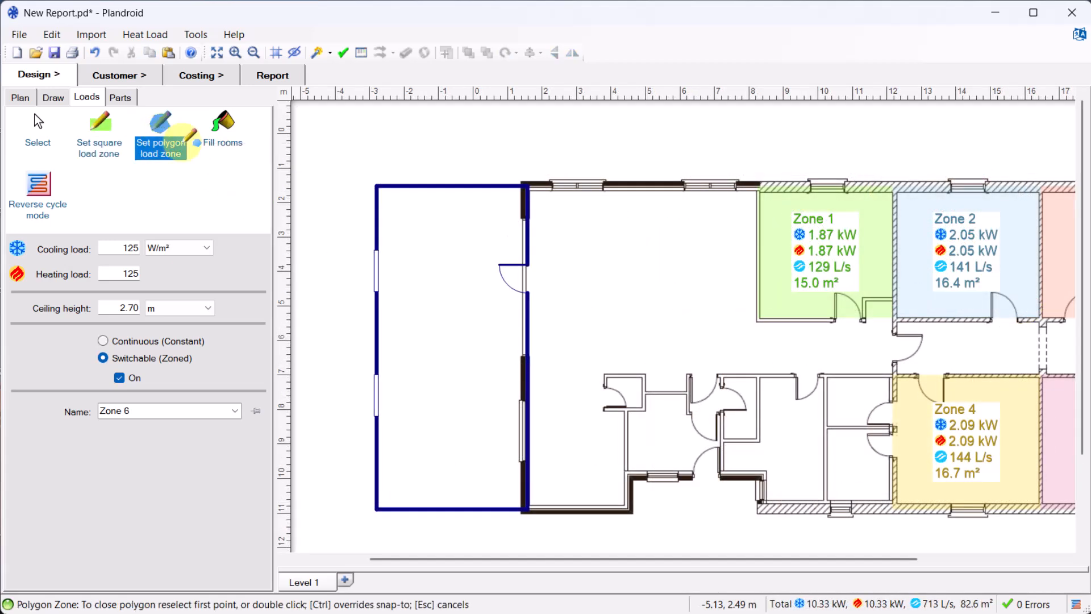
left_click(524, 186)
left_click(757, 186)
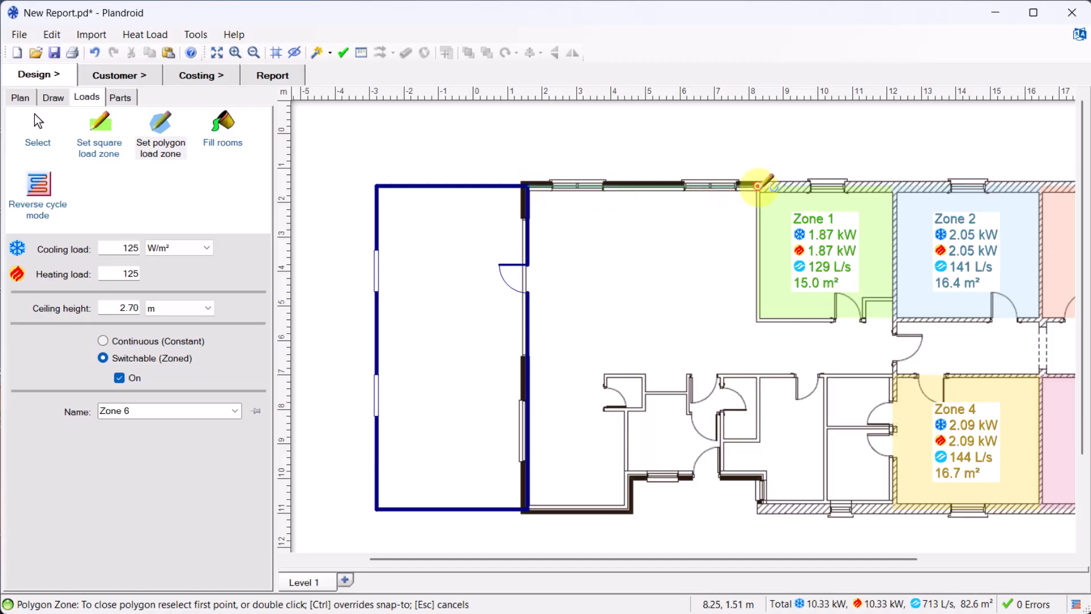
left_click(758, 374)
left_click(604, 375)
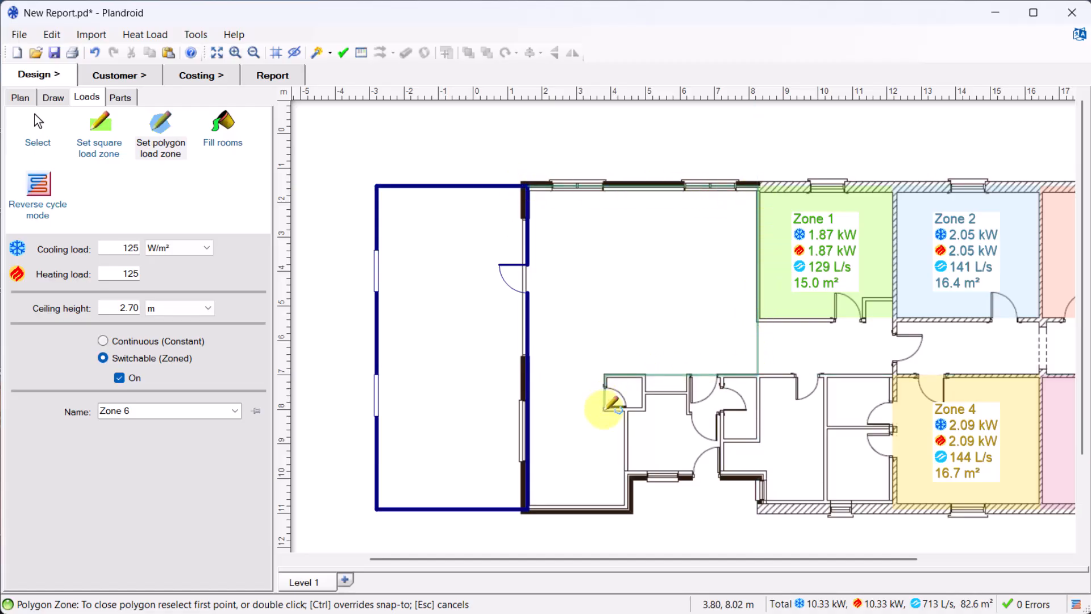
left_click(604, 408)
left_click(625, 408)
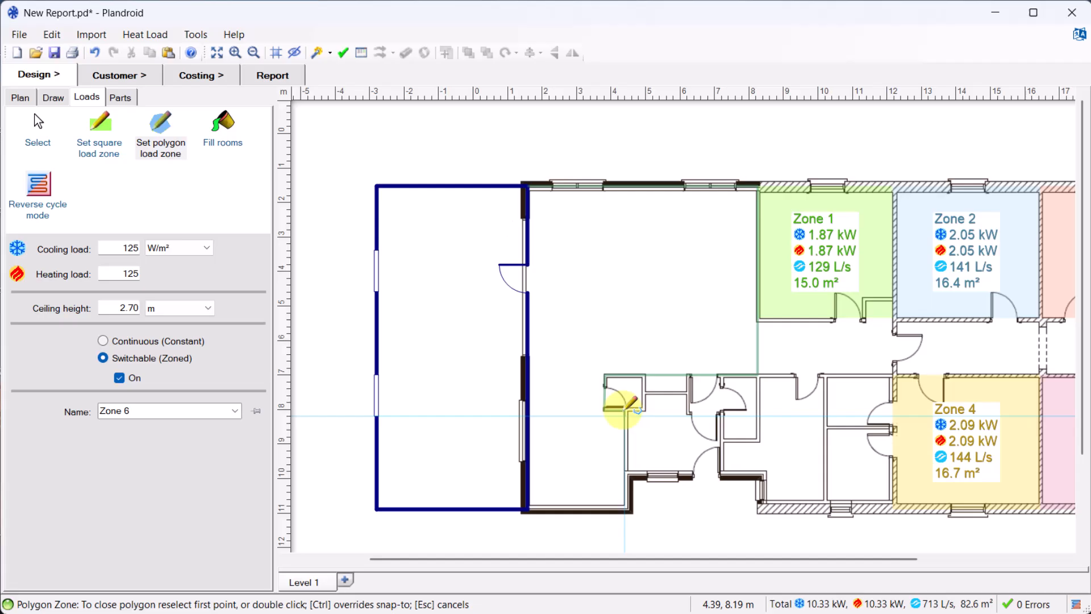
left_click(625, 509)
left_click(528, 508)
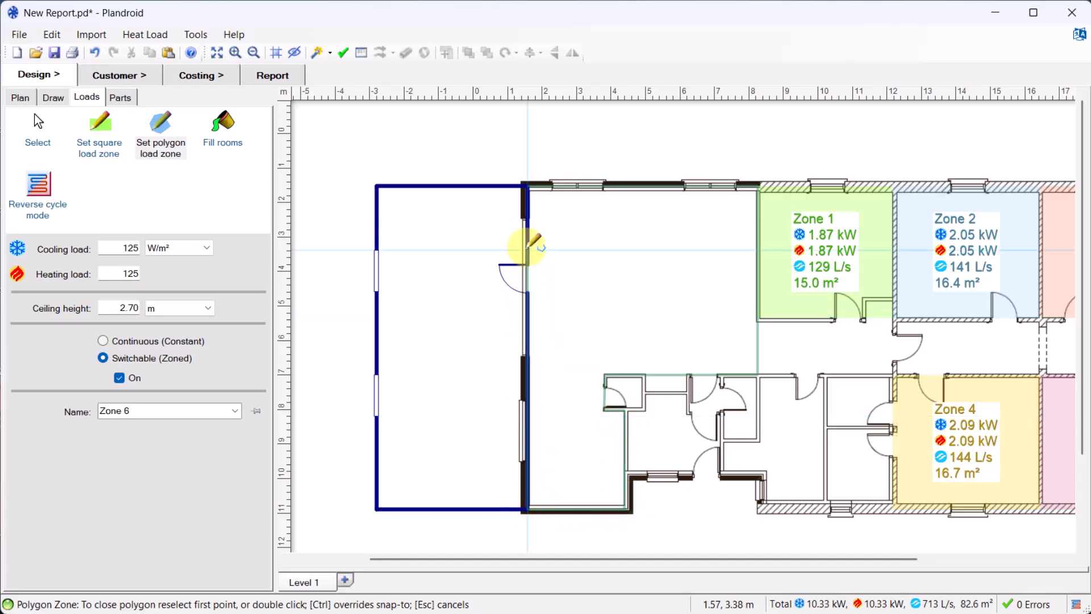
left_click(529, 186)
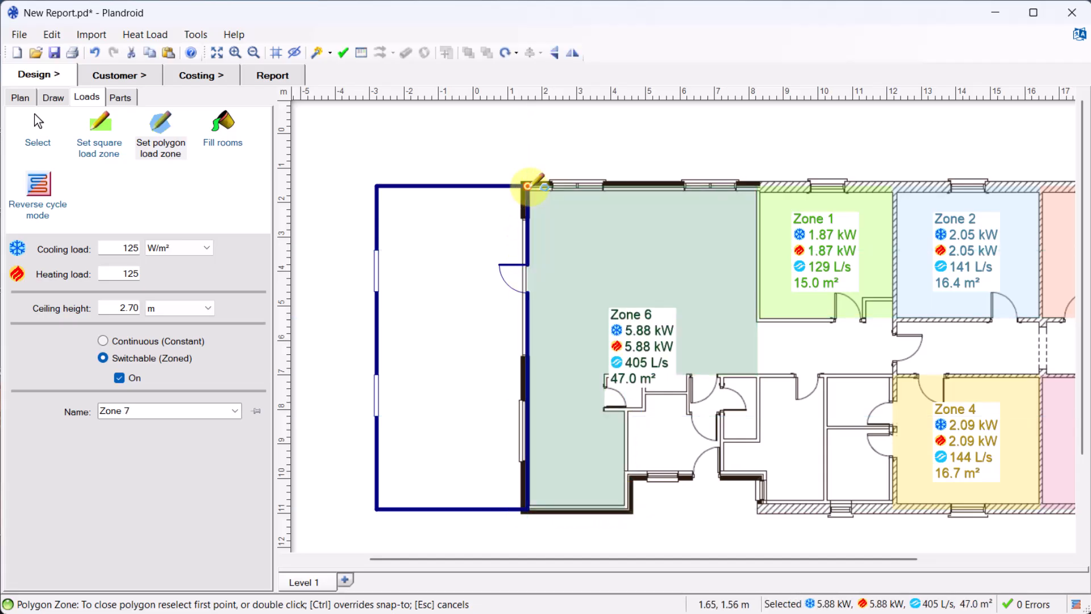
left_click(230, 130)
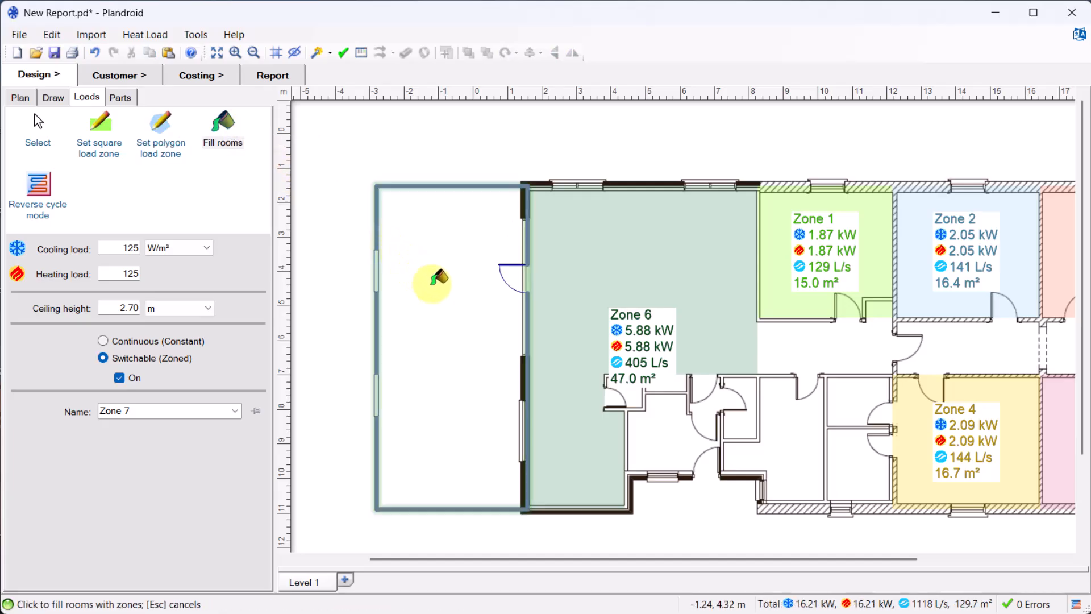
left_click(456, 297)
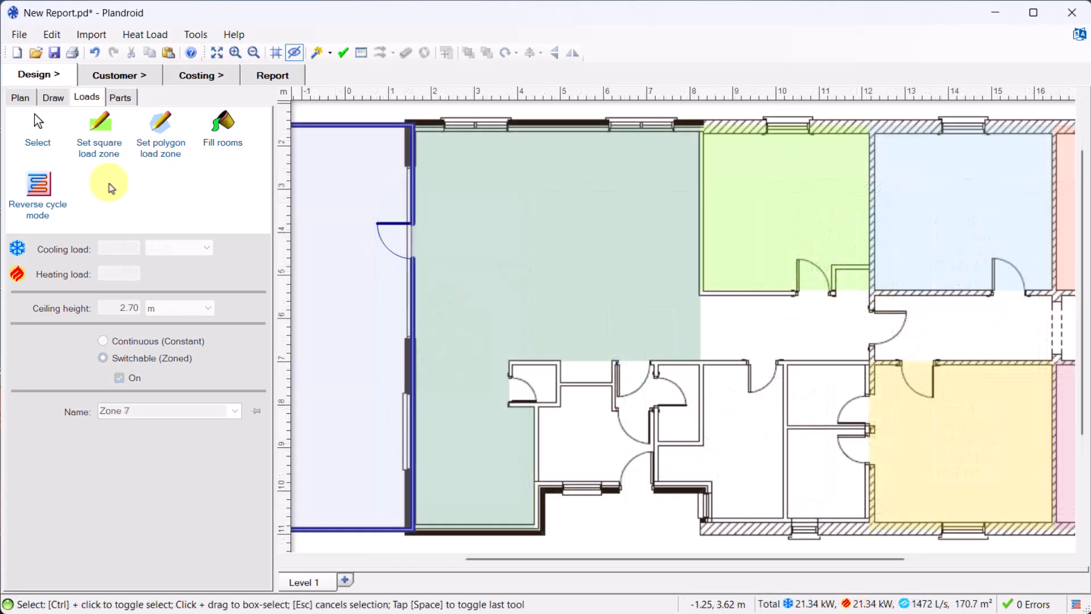
Step: Select the Generic Rigid Duct catalog from the Australian parts catalogs and load the selection
left_click(117, 101)
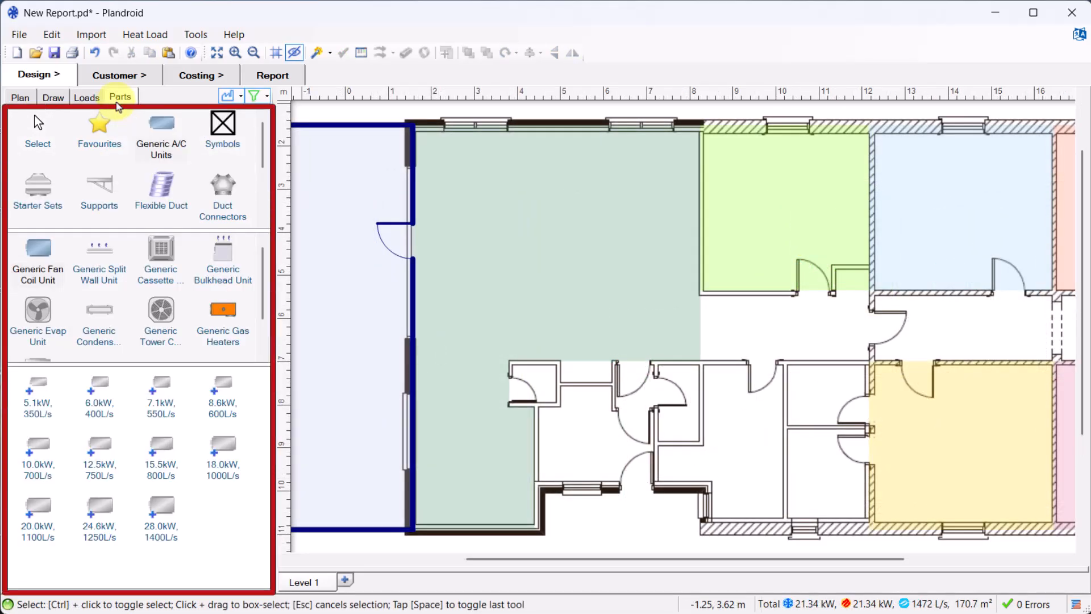
left_click(195, 35)
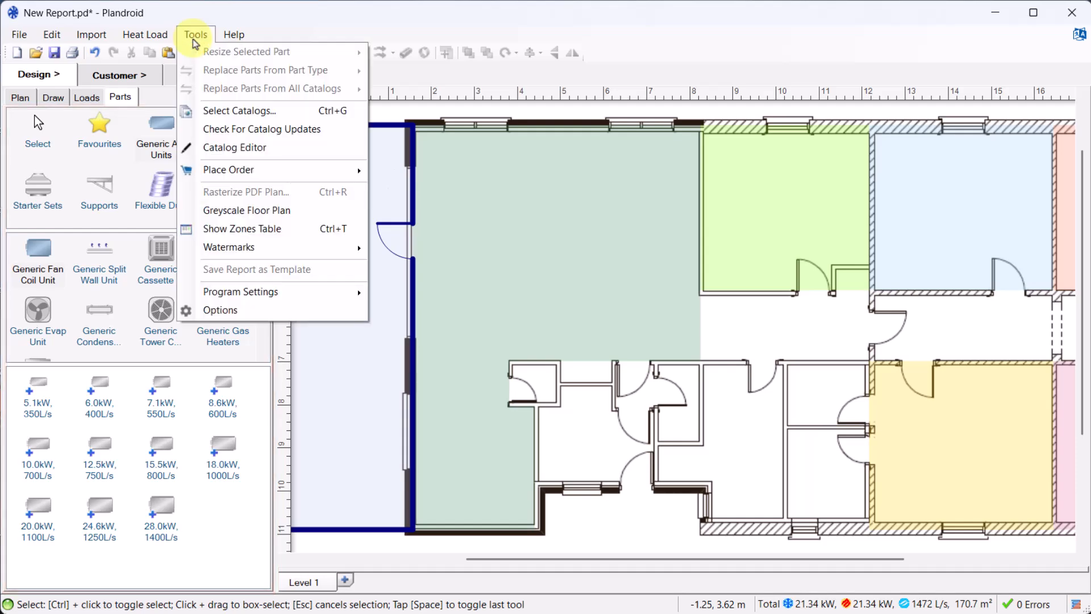
left_click(205, 112)
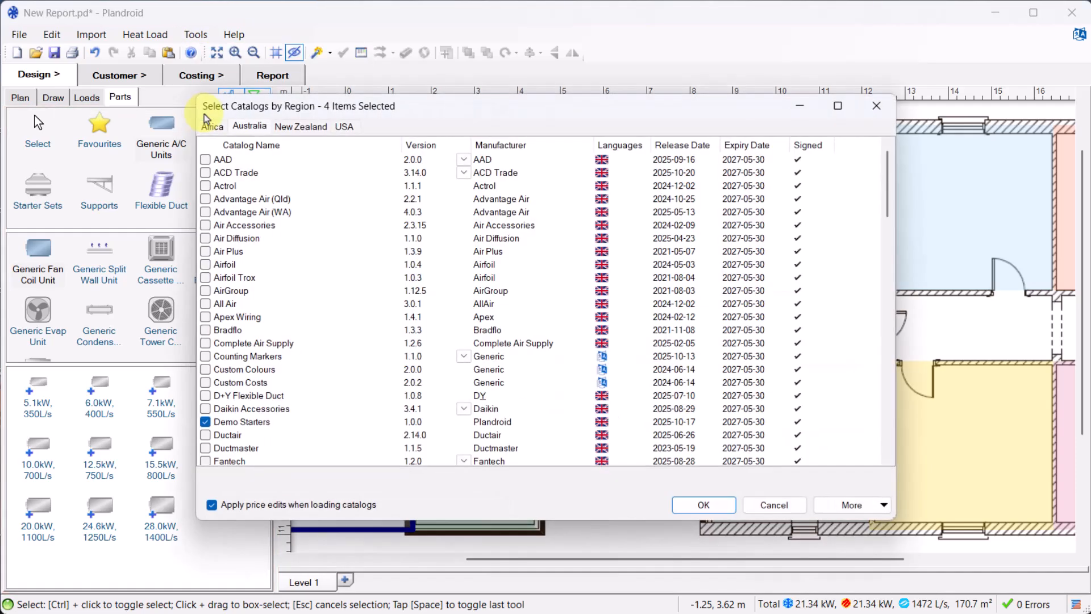
left_click_drag(877, 181, 899, 253)
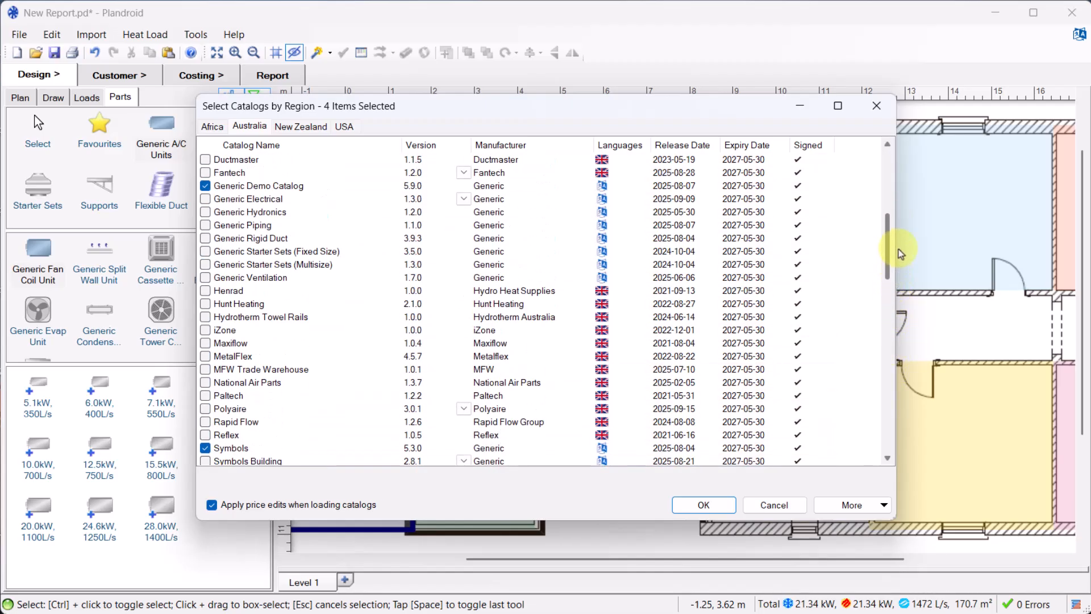
left_click(206, 239)
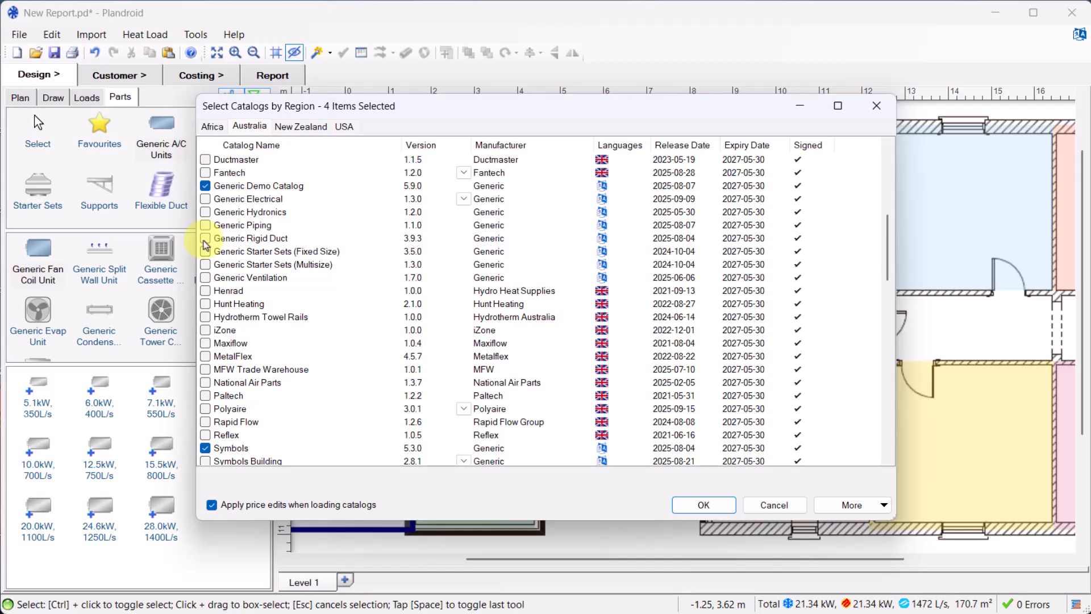
left_click(690, 504)
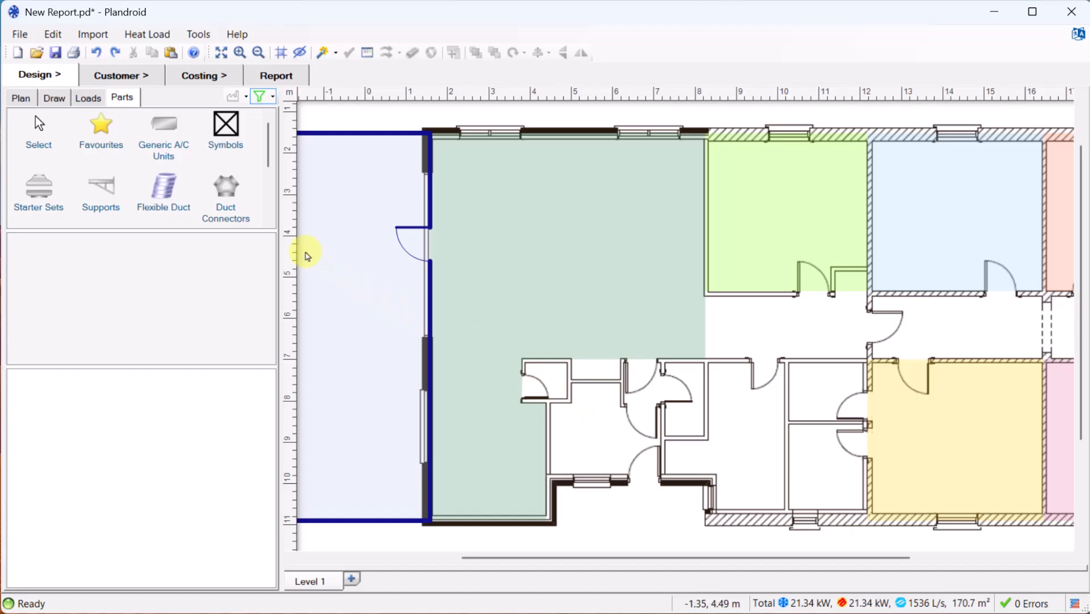
Step: Examine the generic A/C units, flexible duct, duct connectors and louvre face outlets in the parts library
left_click(169, 136)
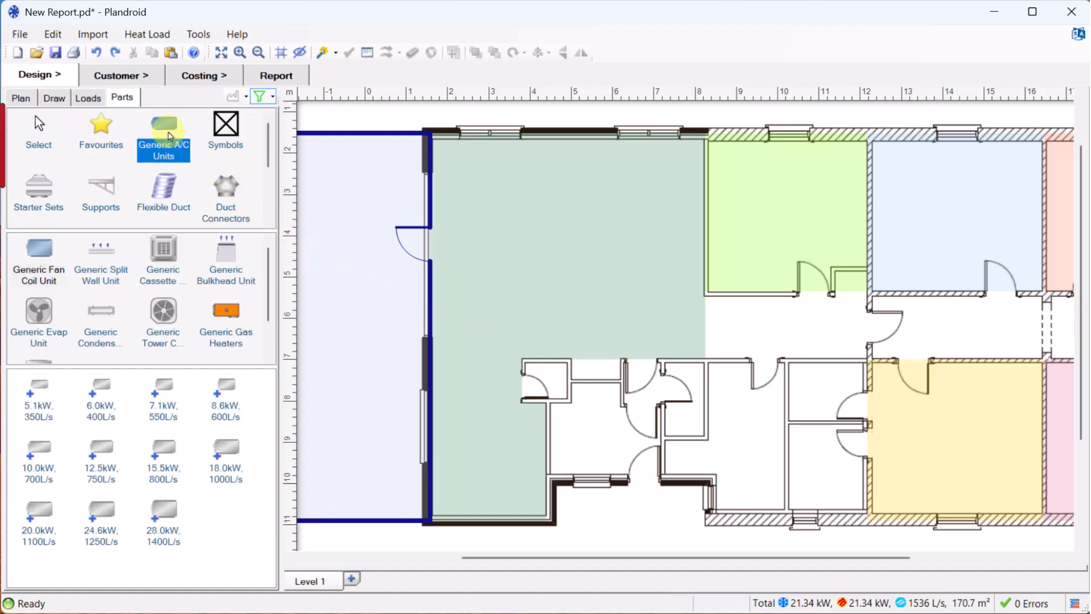
left_click(164, 187)
left_click(232, 197)
scroll(270, 171, "down", 2)
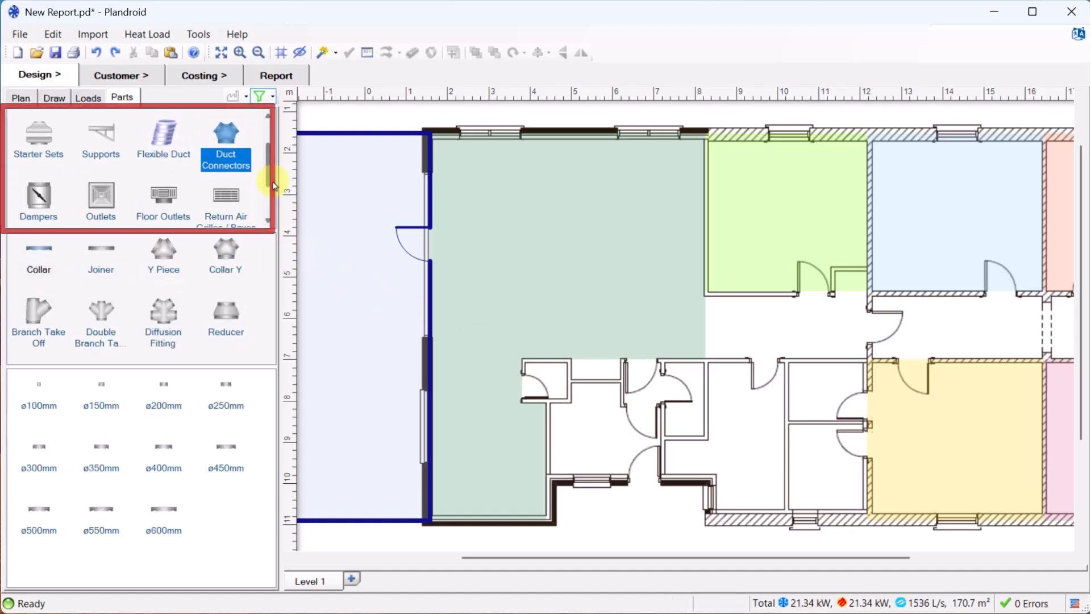
left_click(98, 180)
left_click(105, 249)
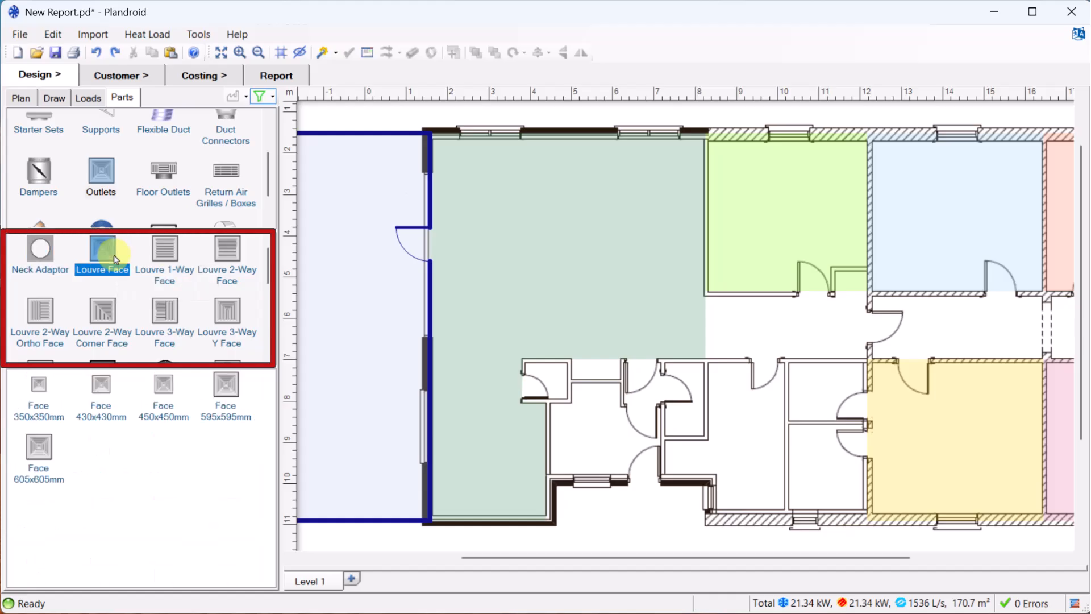
left_click(164, 323)
left_click(230, 323)
Step: Place three ø350mm-370x370mm Multivent Grilles in the living zone: upper left, upper right and in the lower leg
scroll(250, 299, "down", 3)
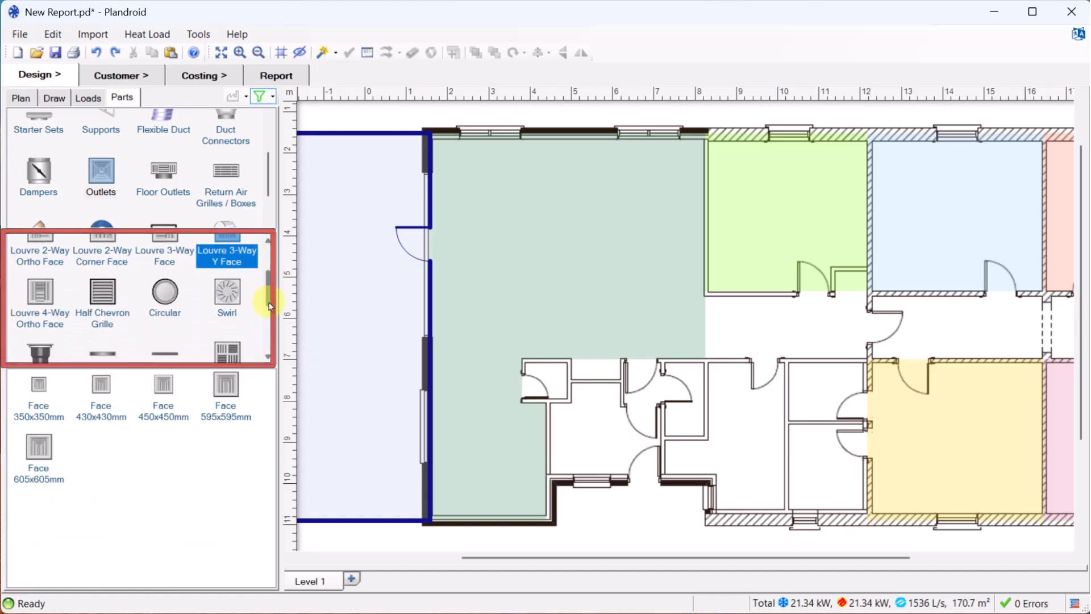
left_click(228, 304)
left_click(165, 385)
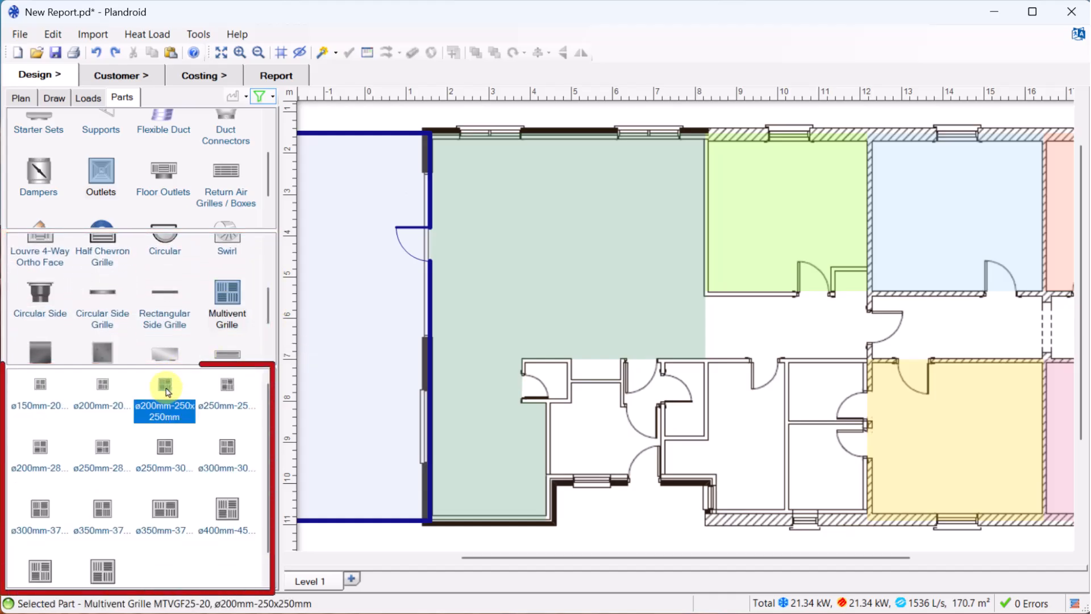
left_click(103, 509)
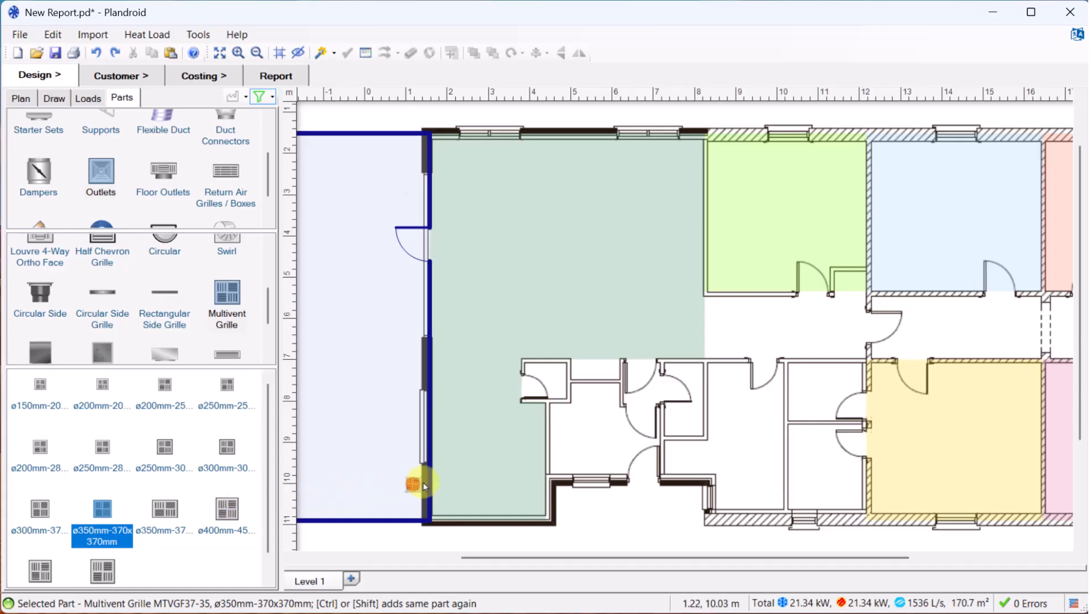
left_click(489, 483)
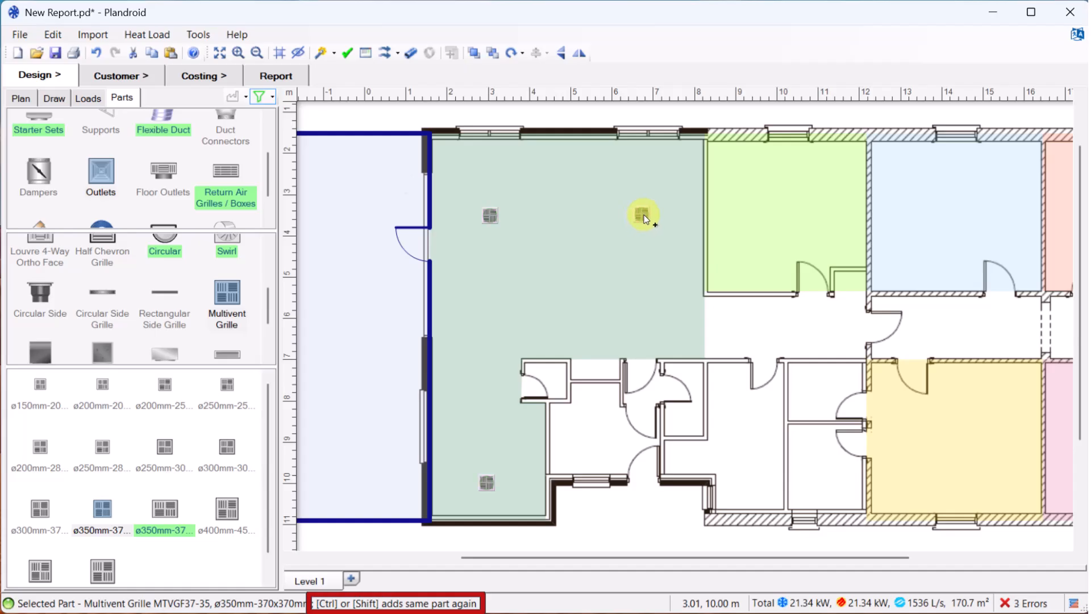
left_click(644, 216)
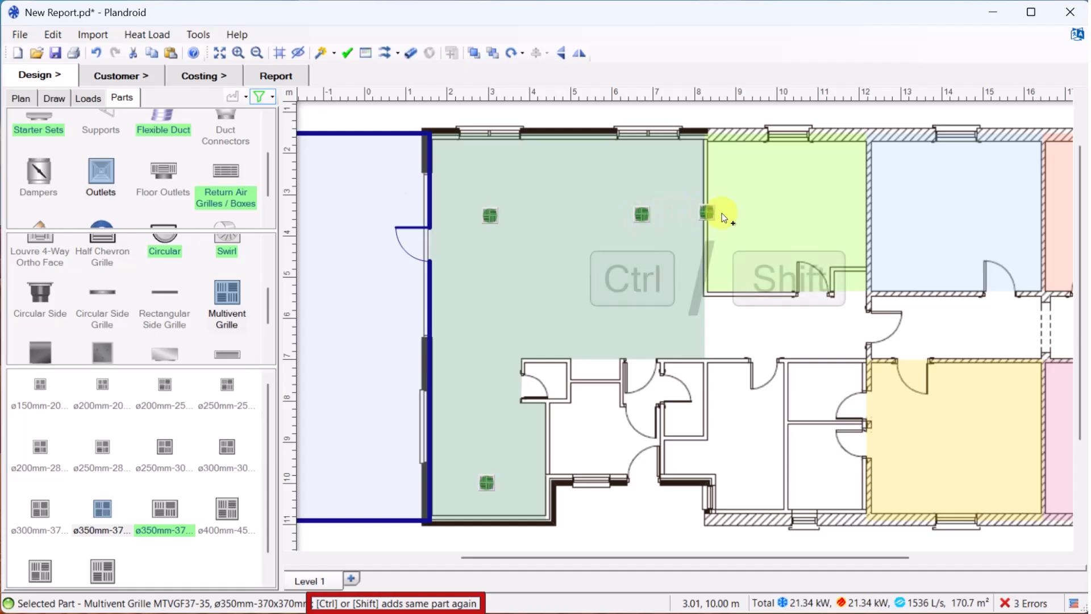
Step: Add another ø350mm-370x370mm Multivent Grille near the middle of the adjoining green zone, adjust its position slightly and save the project
left_click(793, 213)
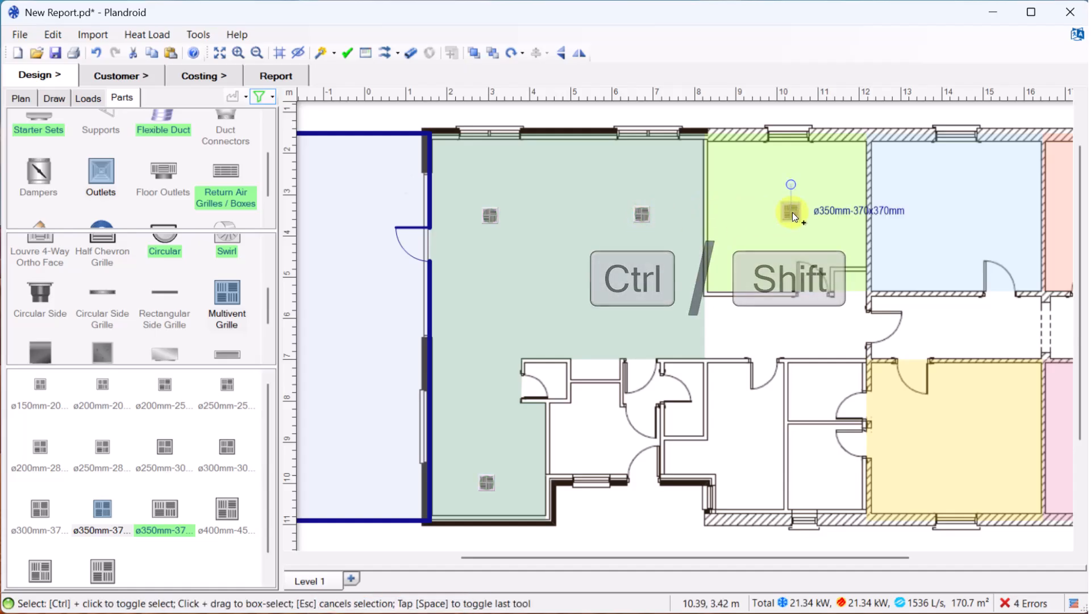
mouse_move(794, 216)
left_mouse_down()
mouse_move(775, 221)
mouse_move(792, 186)
mouse_move(769, 222)
mouse_move(806, 208)
mouse_move(789, 212)
left_mouse_up()
key("ctrl+s")
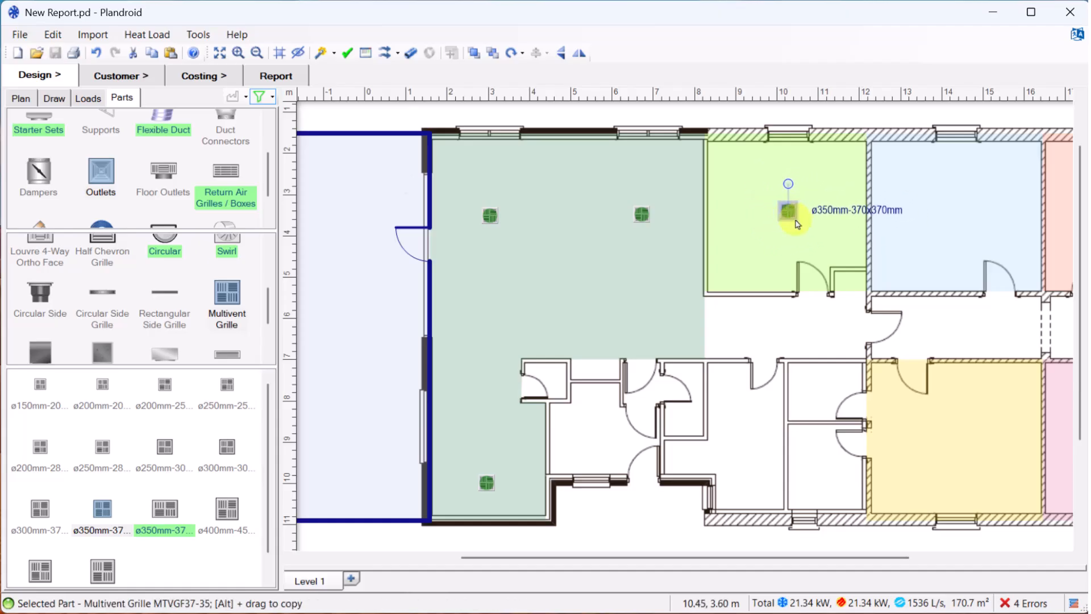
Step: Copy the ø350mm-370x370mm Multivent Grille from the green zone into the adjacent blue zone and the yellow zone below it
left_click(804, 233)
left_click(790, 212)
left_click_drag(794, 218, 953, 447, "alt")
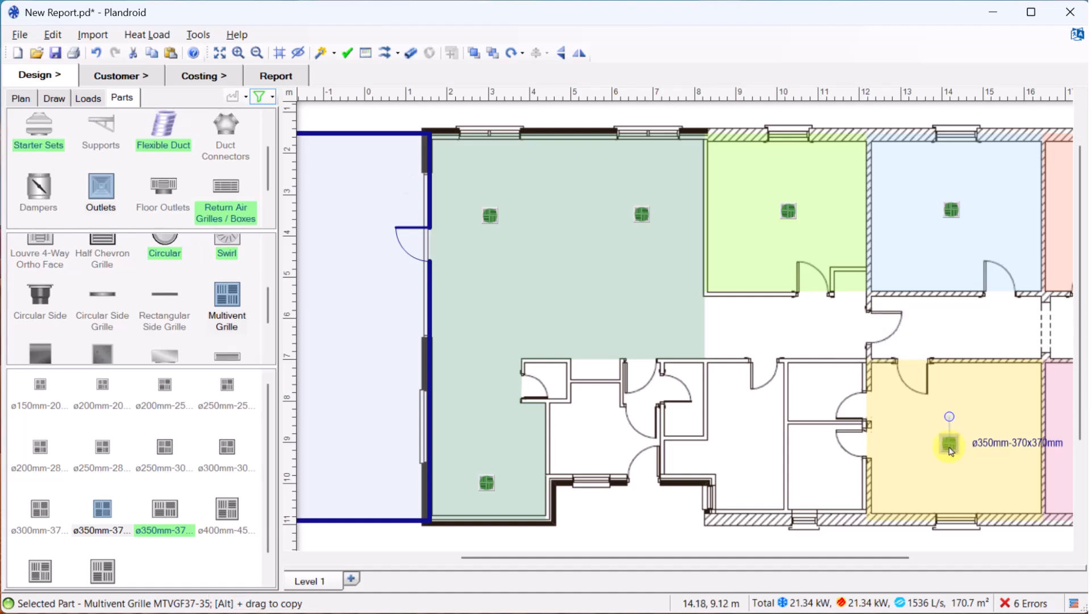
Step: Search the parts catalog for COLY and pick the ø300mm 2xø200 Collar Y, COLY302020, for placement on the plan
key("ctrl+f")
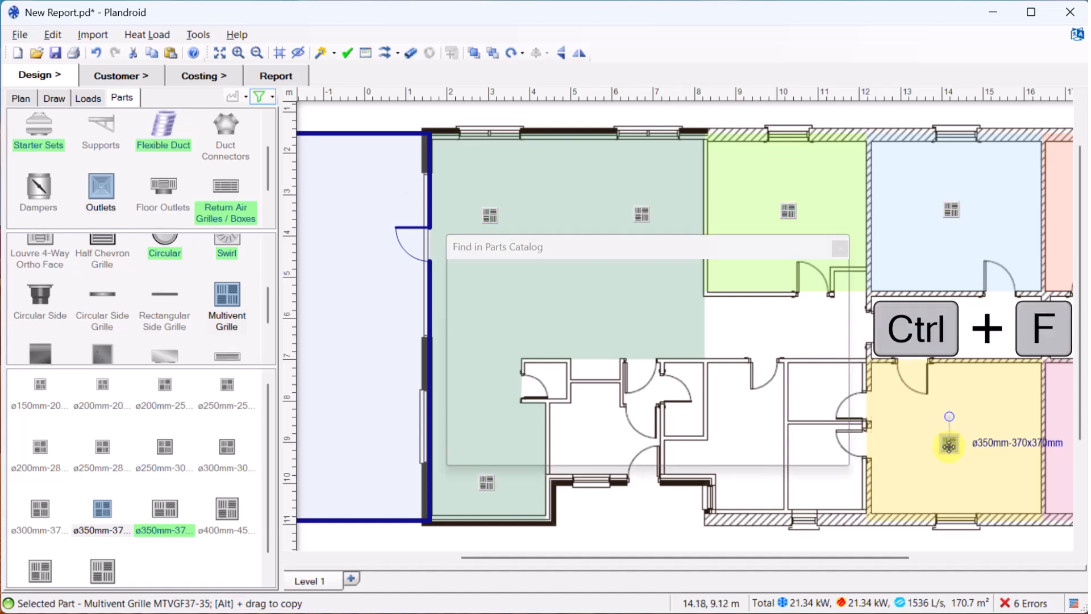
type("COL")
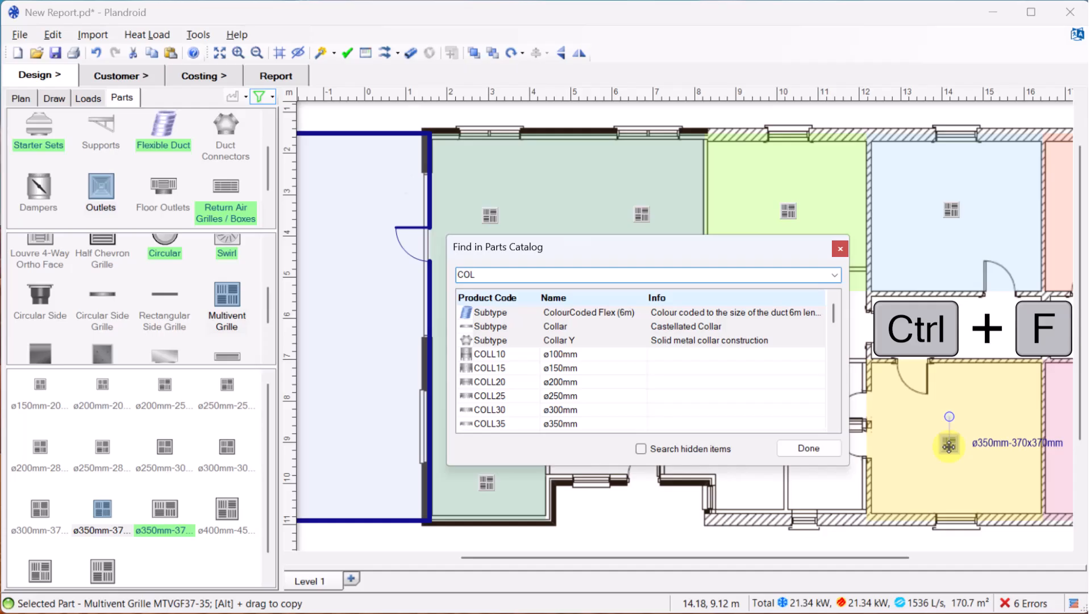
type("Y")
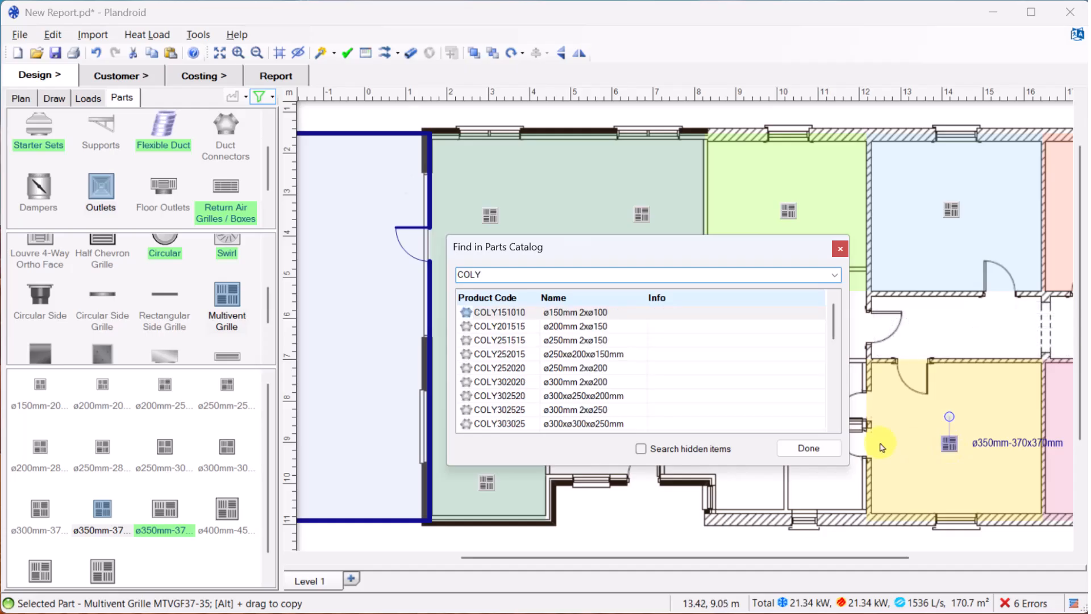
left_click(613, 340)
left_click(599, 368)
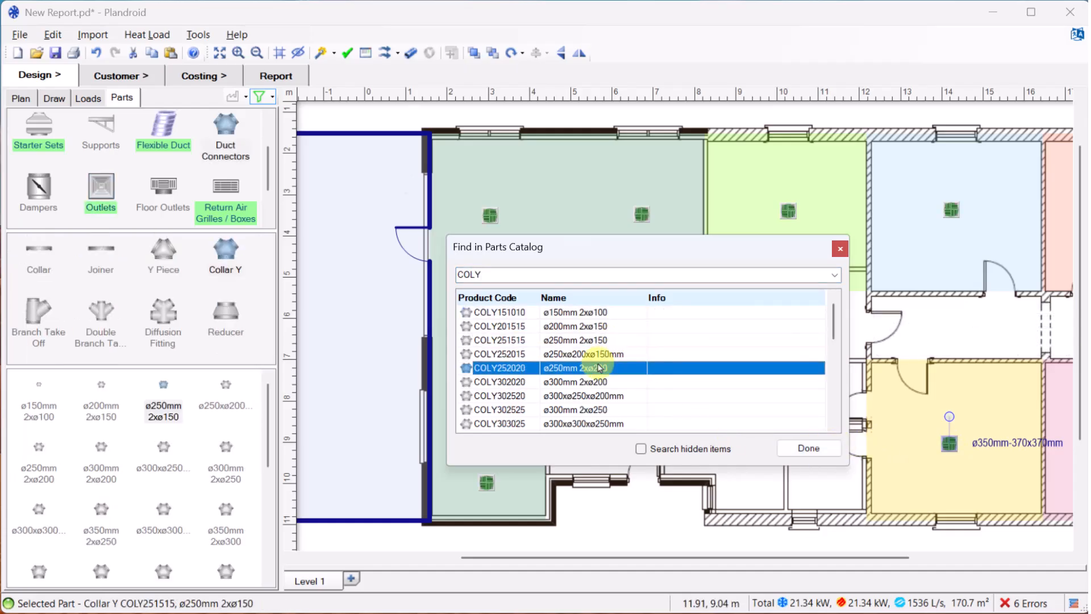
left_click(589, 382)
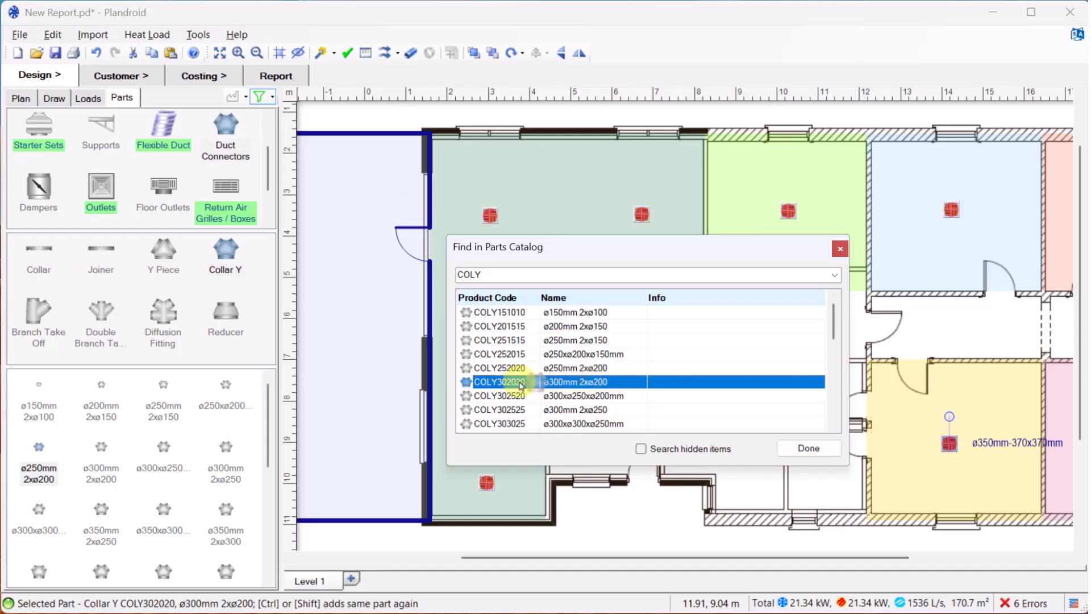
left_click(402, 386)
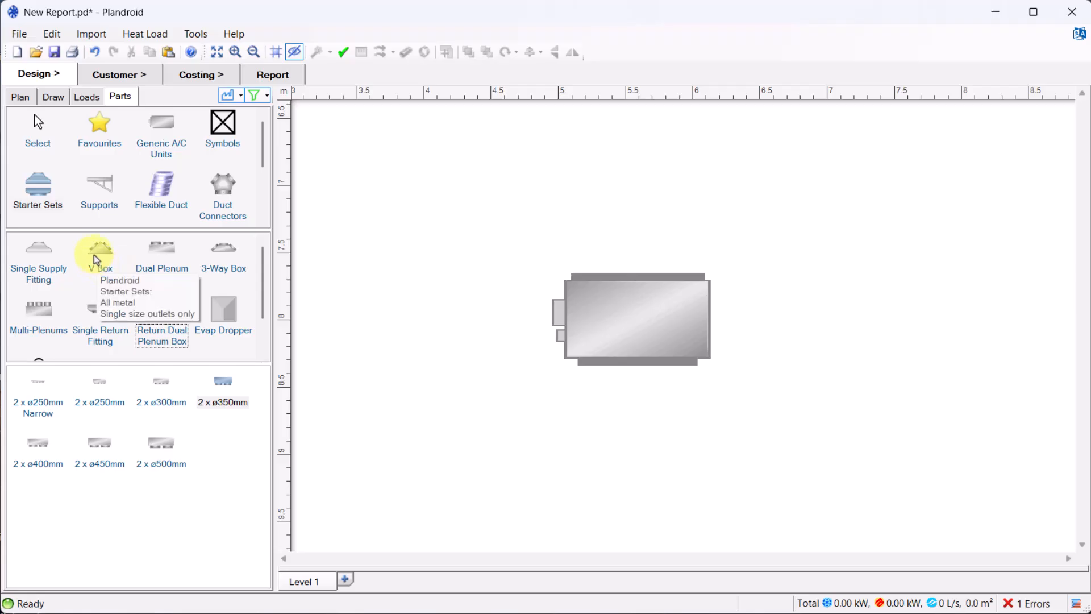
Step: Place a 2 x ø350mm V Box above the fan coil unit and a 2 x ø350mm Return Dual Plenum Box below it
left_click(162, 392)
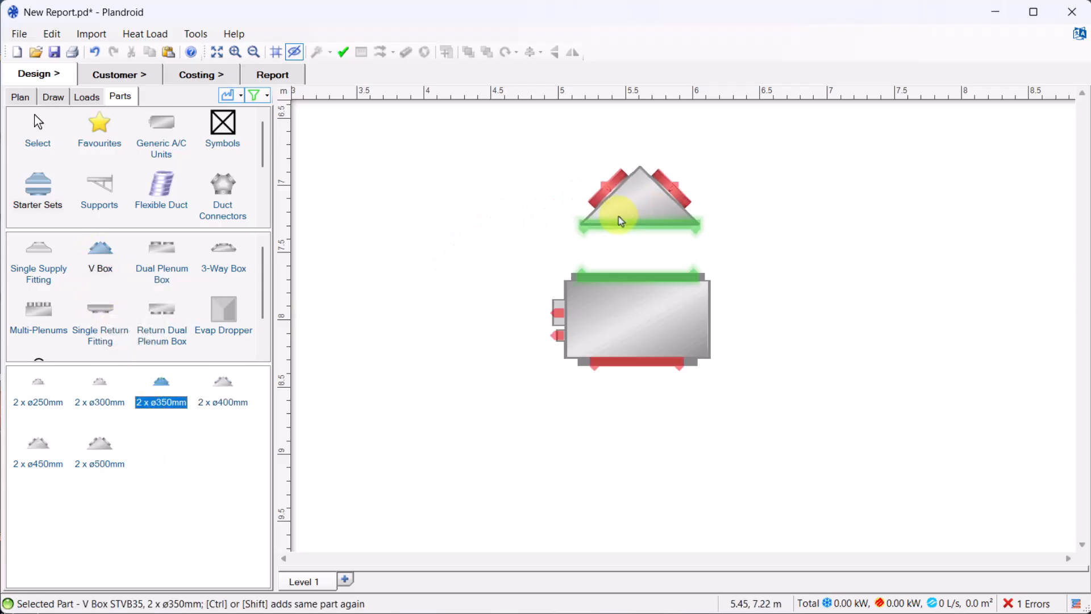
left_click(619, 203)
left_click(147, 340)
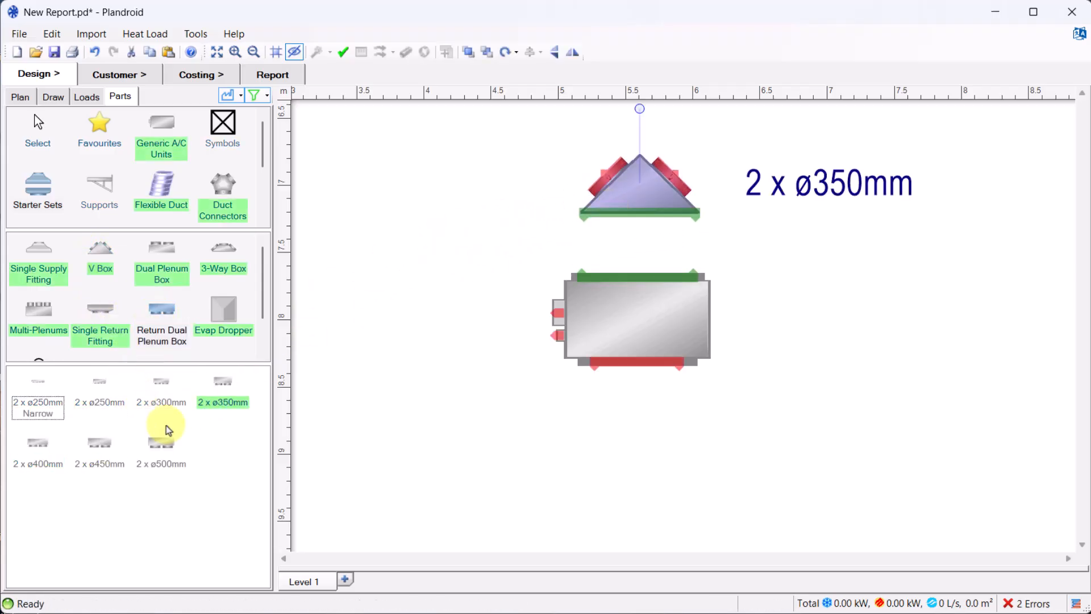
left_click(223, 400)
left_click(651, 471)
left_click(755, 328)
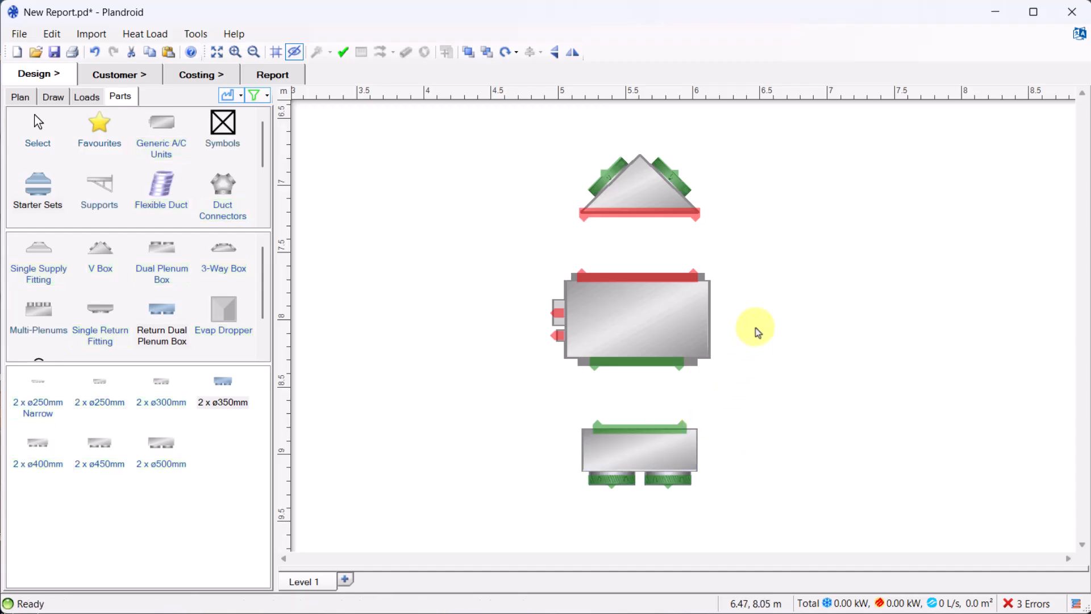
Step: Snap the V Box and the Return Dual Plenum Box onto the fan coil unit and start rotating the assembled unit
mouse_move(655, 196)
left_mouse_down()
mouse_move(731, 212)
mouse_move(817, 383)
mouse_move(733, 372)
mouse_move(724, 343)
mouse_move(558, 346)
mouse_move(615, 336)
mouse_move(461, 251)
mouse_move(612, 151)
mouse_move(647, 183)
mouse_move(649, 206)
left_mouse_up()
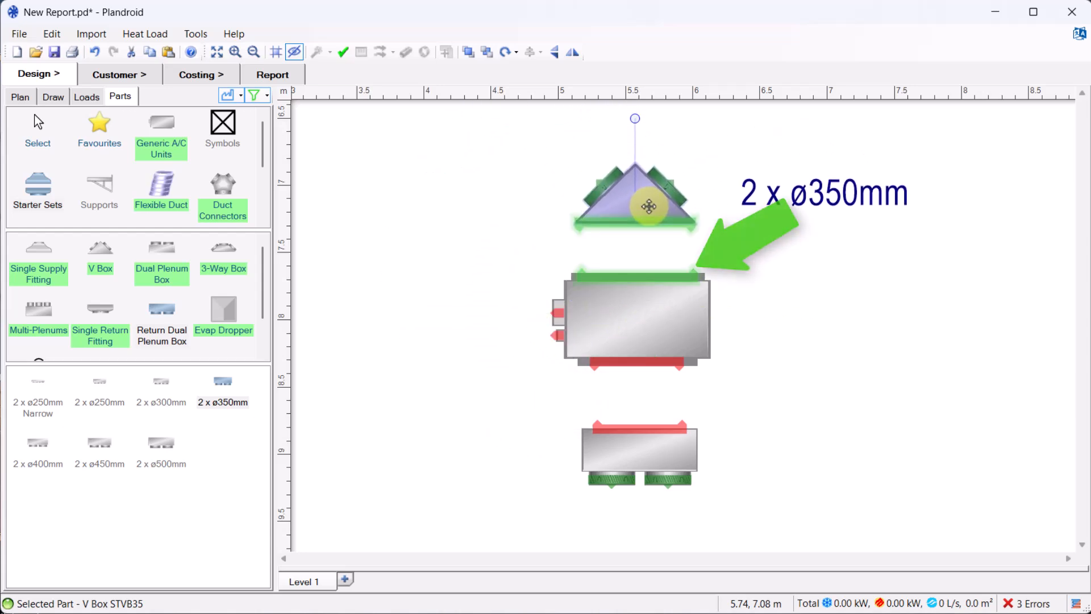
left_click_drag(649, 206, 650, 206)
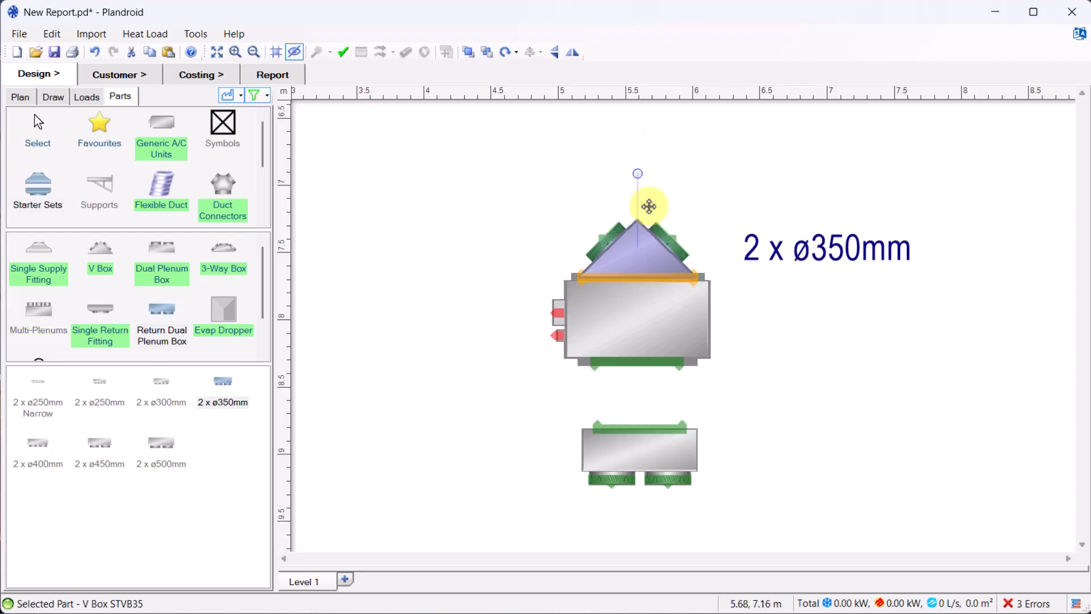
left_click(646, 462)
left_click_drag(646, 460, 648, 438)
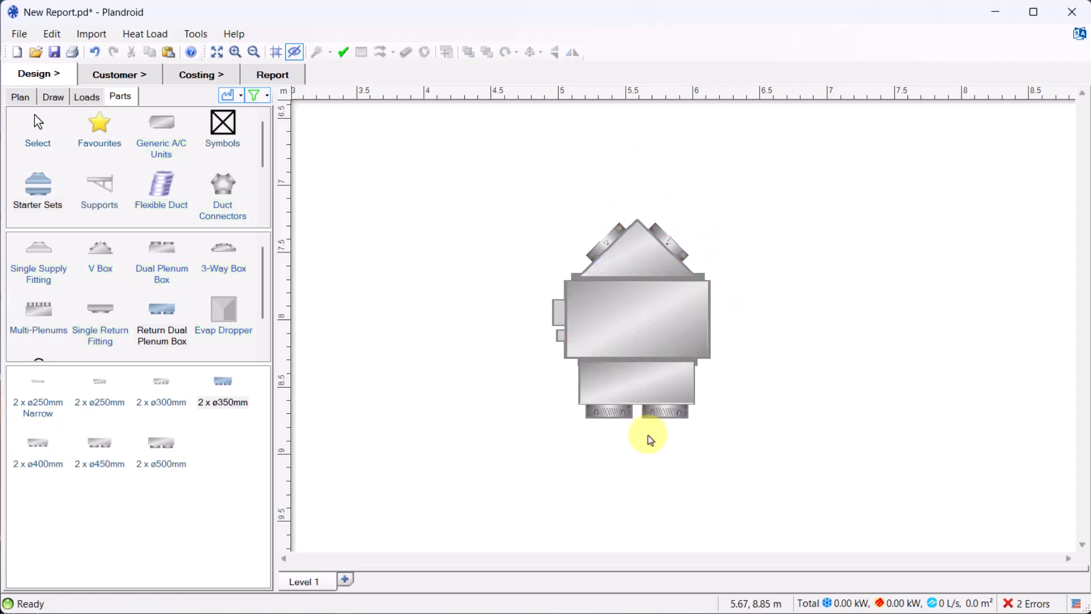
left_click(635, 320)
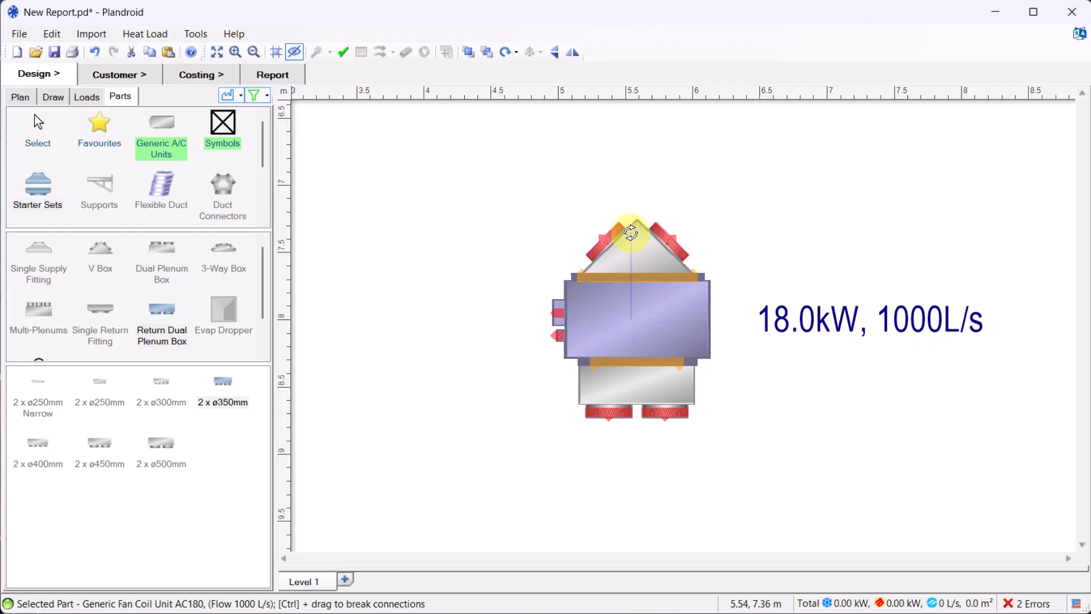
mouse_move(631, 232)
left_mouse_down()
mouse_move(659, 236)
mouse_move(691, 360)
mouse_move(588, 397)
mouse_move(530, 276)
mouse_move(615, 237)
mouse_move(631, 242)
left_mouse_up()
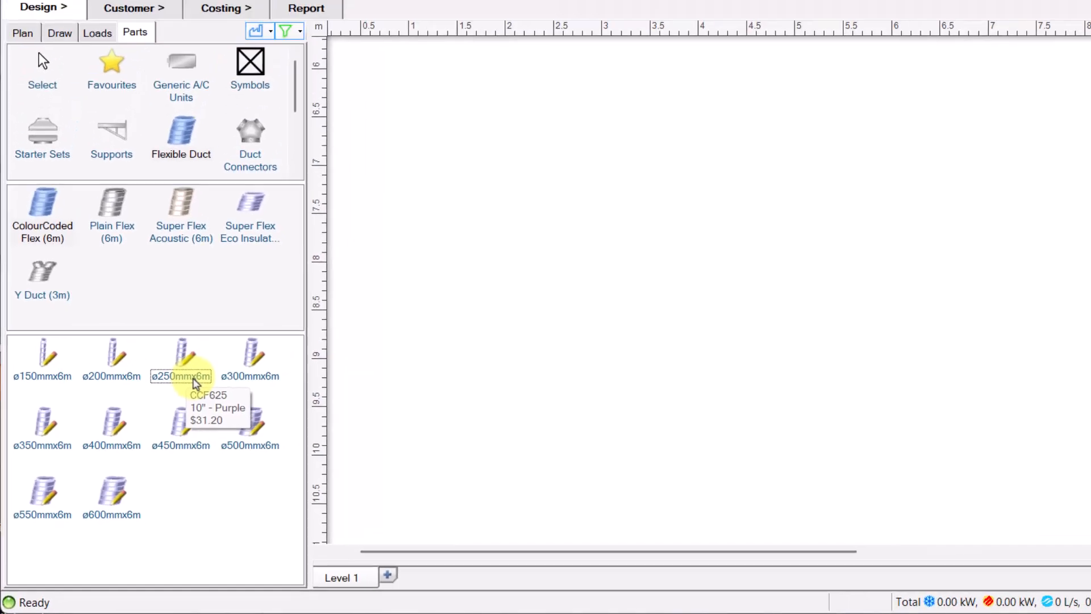
Step: Draw a ø250mmx6m ColourCoded Flex duct diagonally across the blank plan and reshape its lower half by moving two of its points
left_click(238, 325)
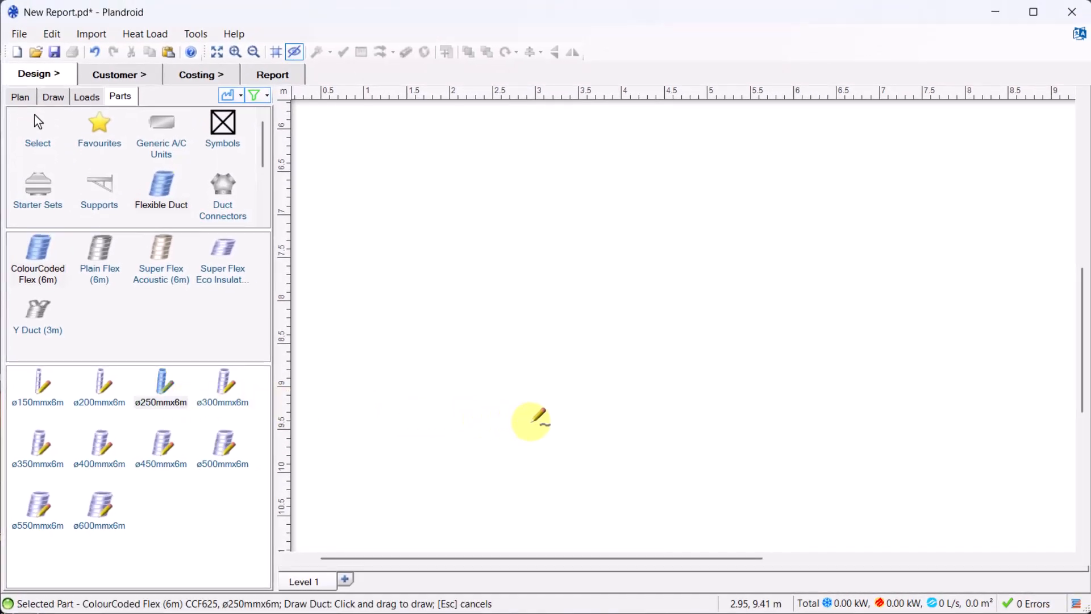
mouse_move(531, 422)
left_mouse_down()
mouse_move(698, 258)
mouse_move(748, 238)
left_mouse_up()
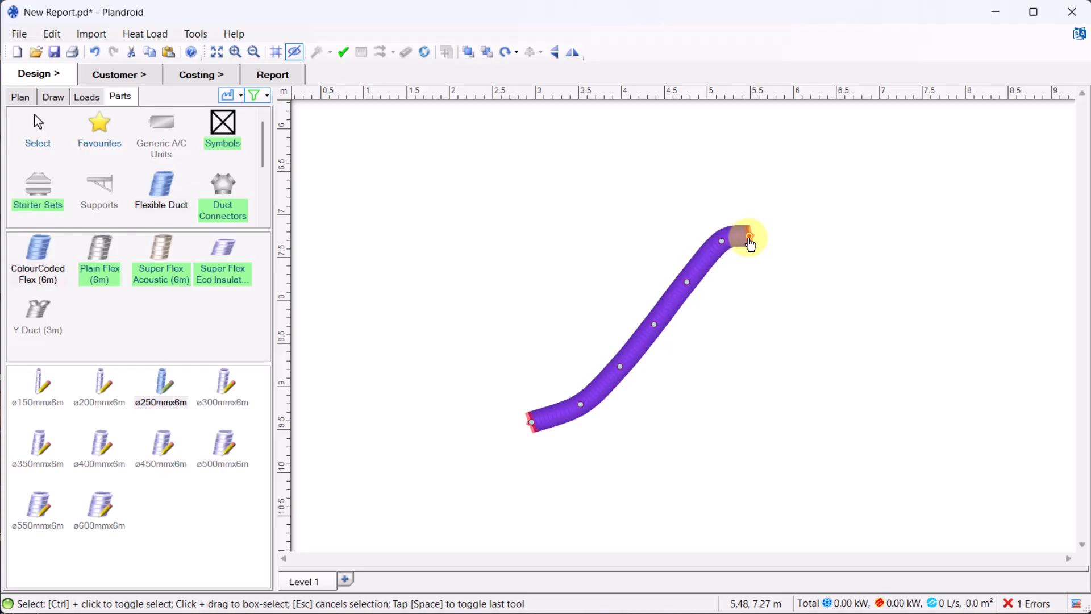
left_click_drag(619, 365, 574, 324)
left_click(580, 405)
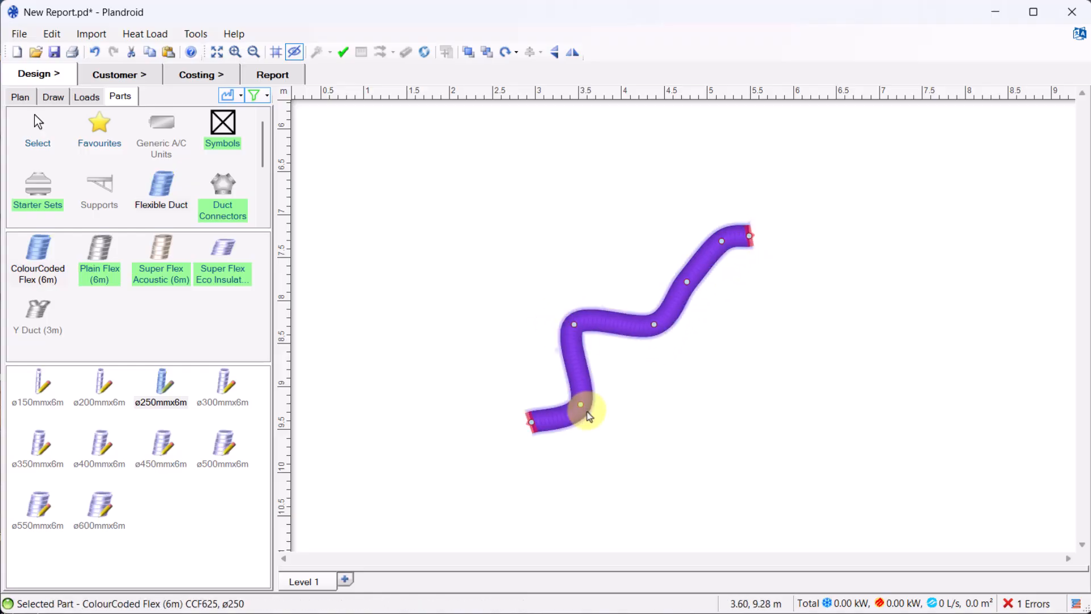
left_click_drag(581, 405, 513, 350)
Step: Add a shape point beside the duct's lower-left bend and reposition it to adjust the curve
left_click(548, 339)
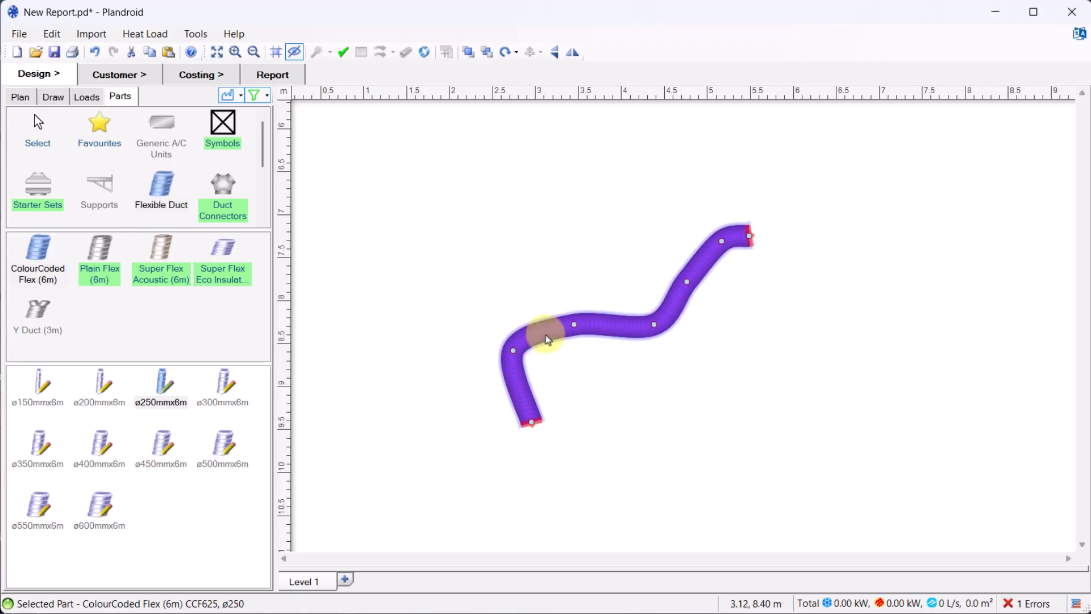
left_click(542, 331)
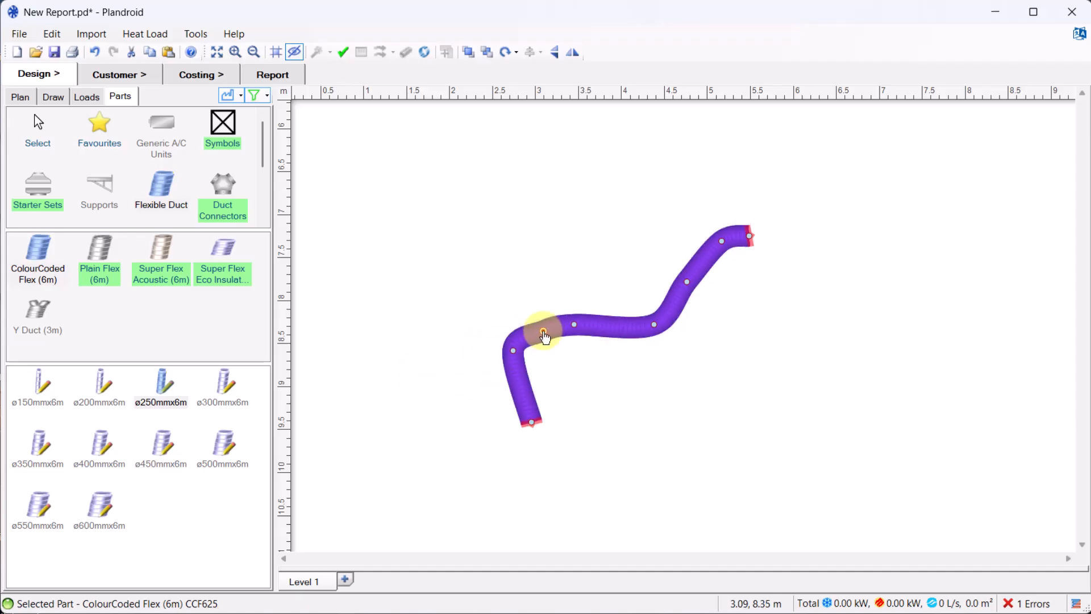
left_click_drag(544, 334, 538, 326)
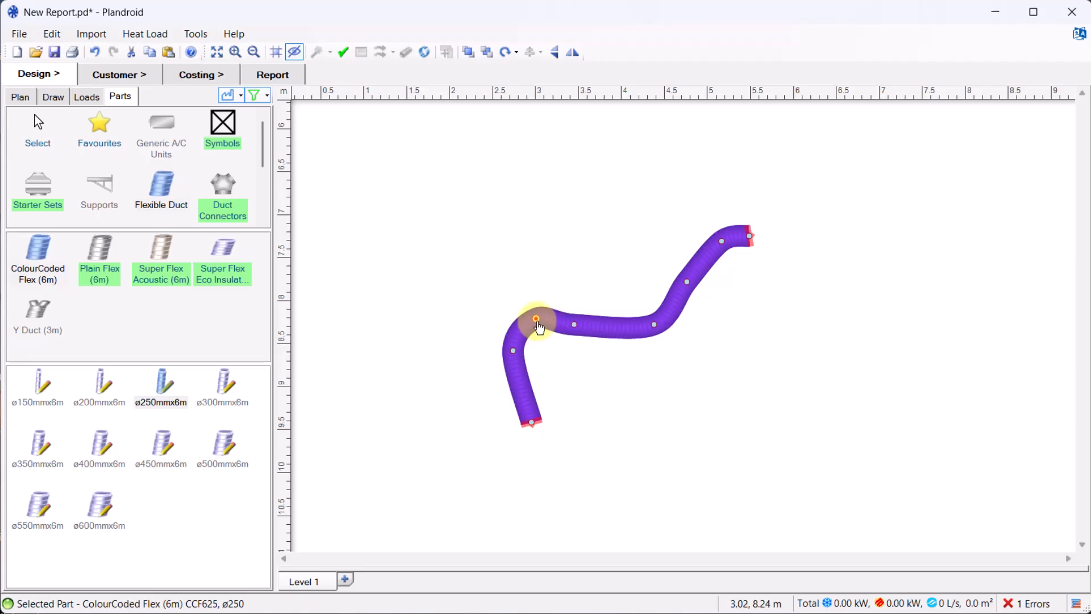
left_click_drag(537, 325, 519, 357)
double_click(514, 351)
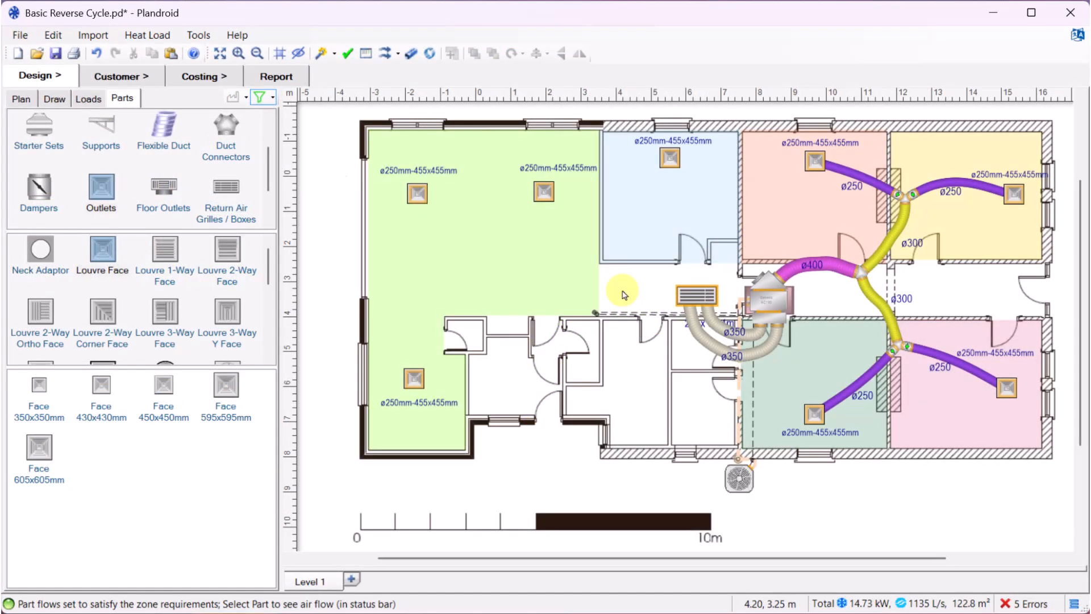
Step: Use the Build tool to run a flexible duct from the green zone's upper-left outlet to the fan coil unit's V Box
key("grave")
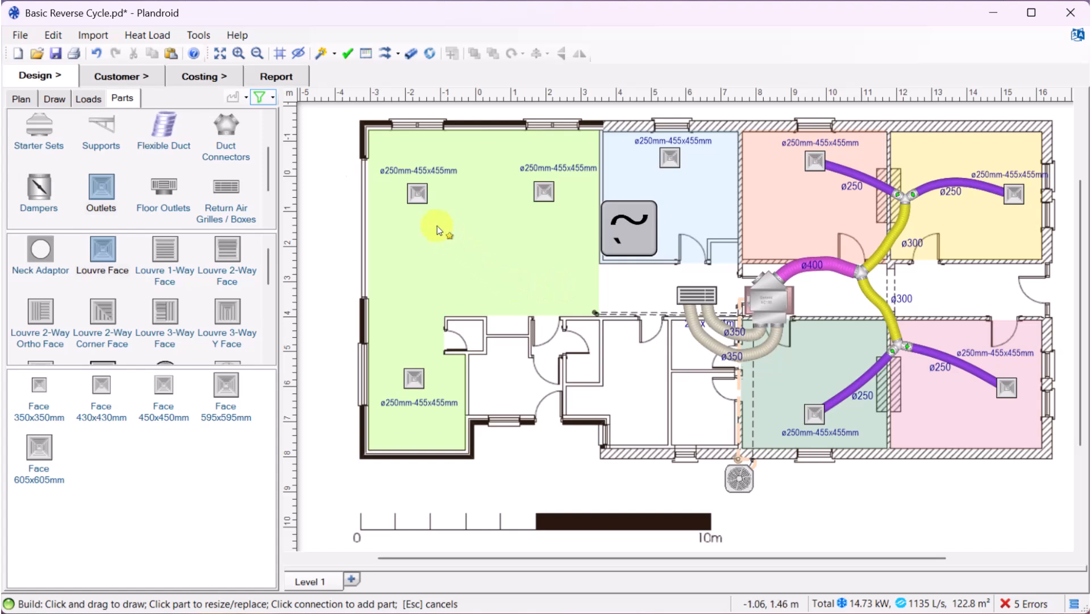
left_click_drag(419, 195, 753, 274)
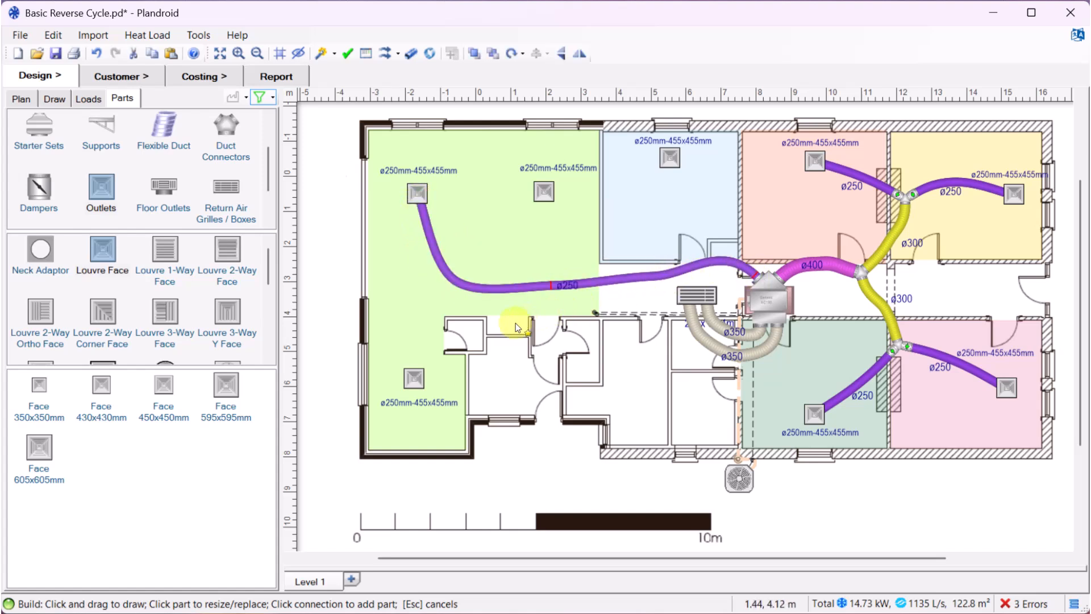
Step: Branch the two remaining green zone outlets and the blue zone outlet into the main duct, and auto-size the ductwork
left_click_drag(417, 376, 465, 283)
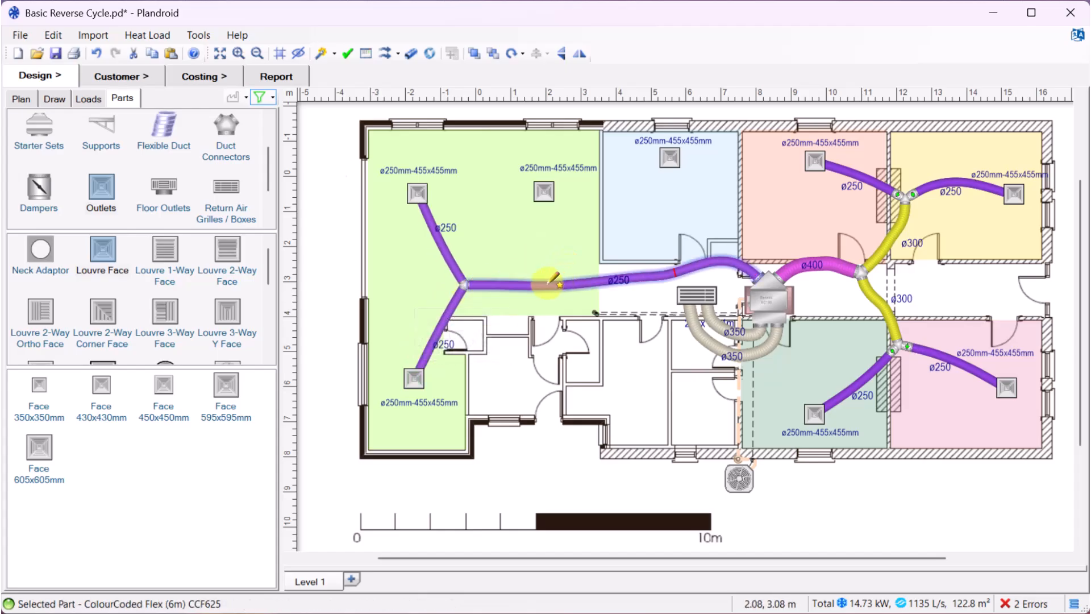
left_click_drag(547, 284, 545, 196)
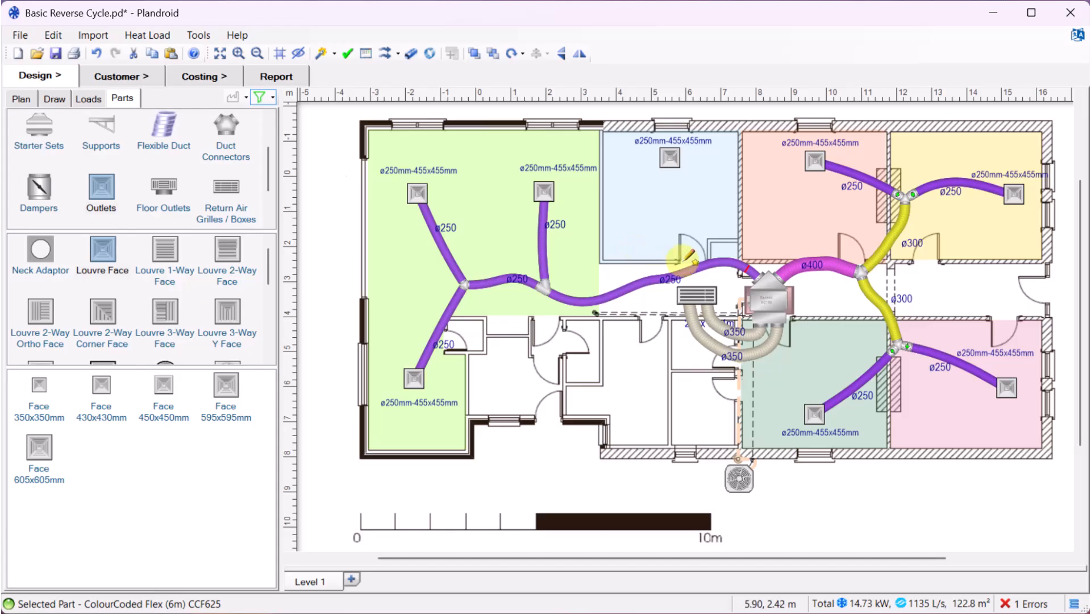
left_click_drag(693, 263, 670, 158)
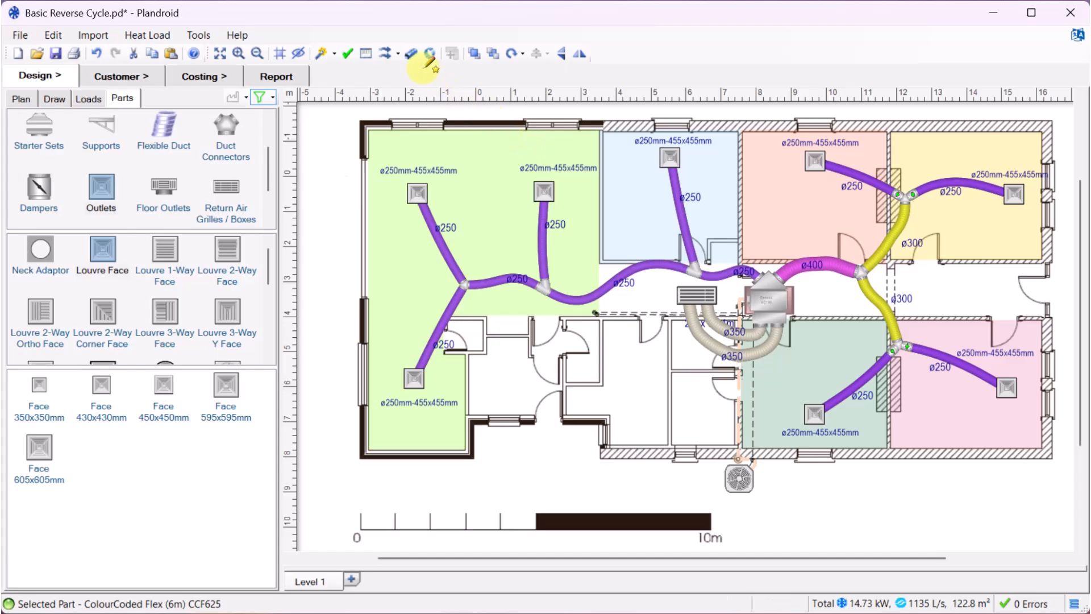
left_click(412, 54)
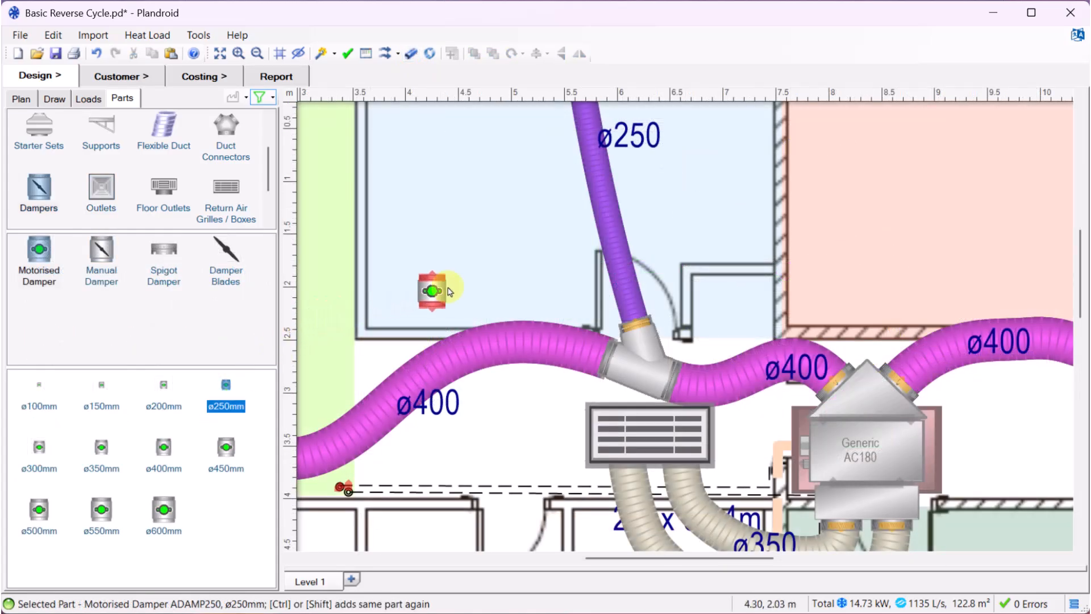
Step: Fit a ø250mm Motorised Damper on the blue zone's branch and a ø400mm copy in the main duct towards the green zone
left_click(641, 315)
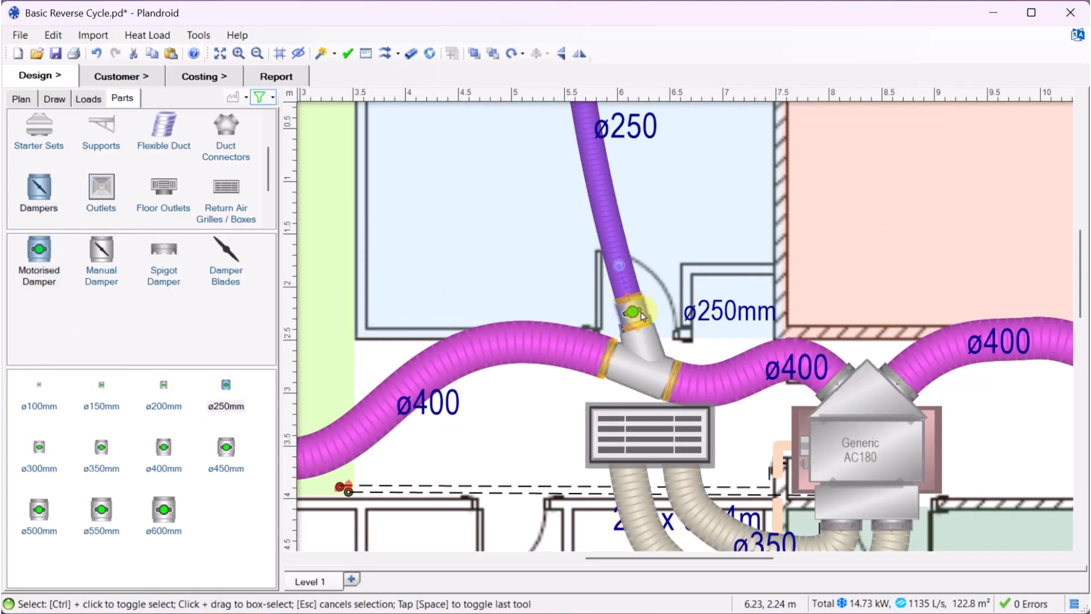
left_click_drag(641, 315, 456, 360)
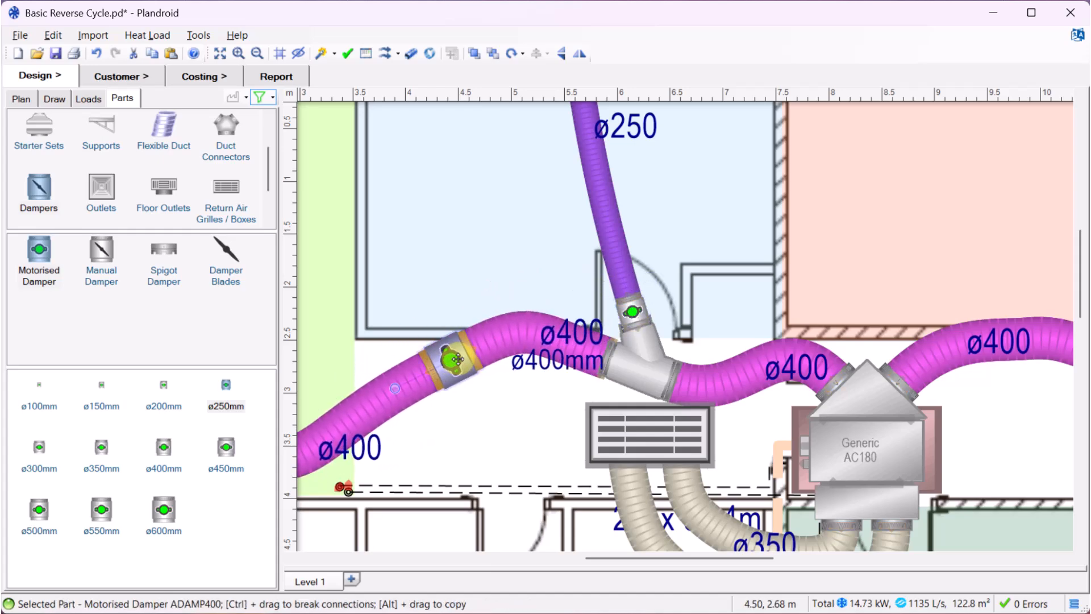
left_click(499, 410)
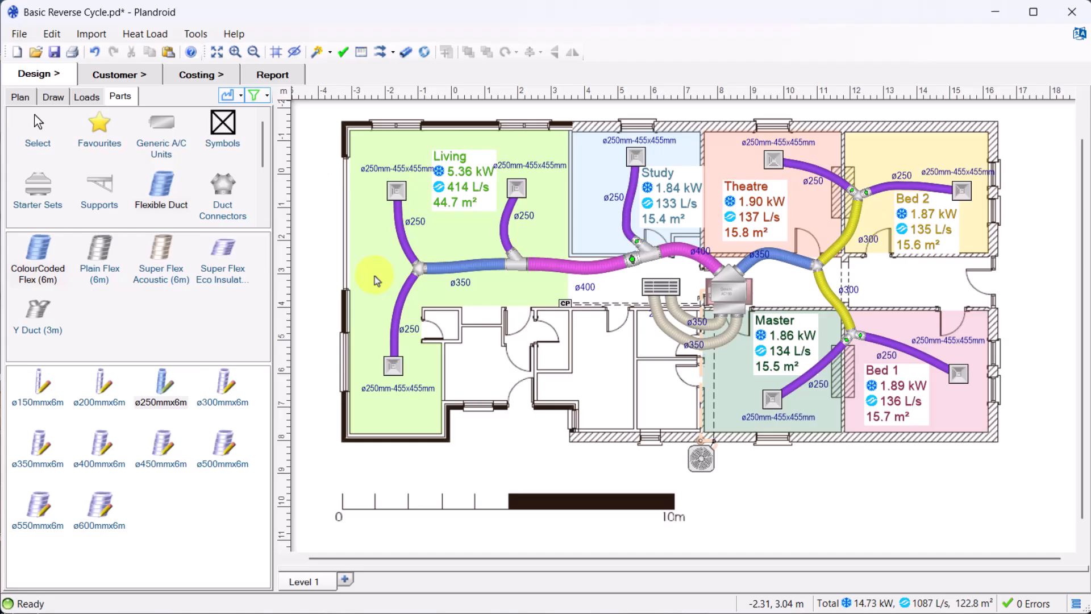
Step: Shift the Living zone's upper-left outlet slightly outward and select the branch take-off on the main duct
left_click(395, 190)
left_click_drag(395, 190, 380, 187)
left_click(514, 262)
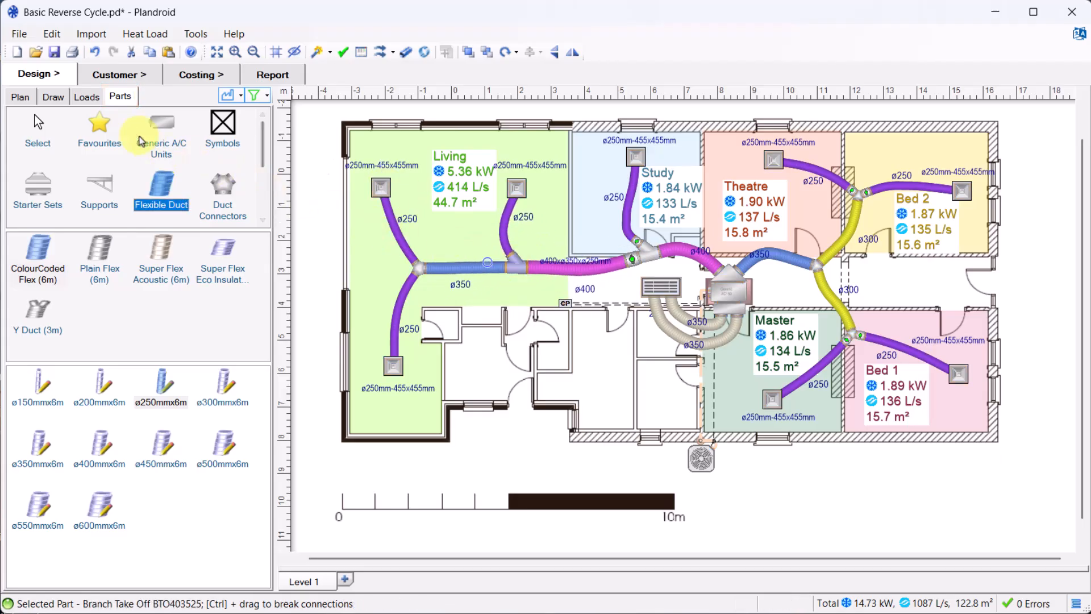
Step: Inspect the Living zone's load settings and clear the selection
left_click(88, 97)
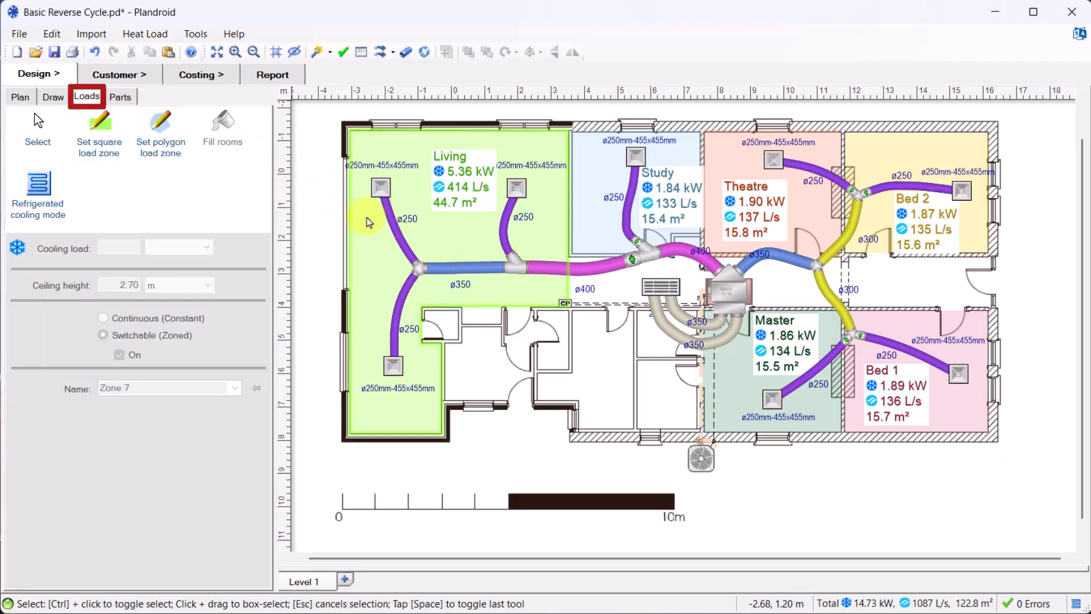
left_click(359, 242)
left_click_drag(360, 242, 389, 230)
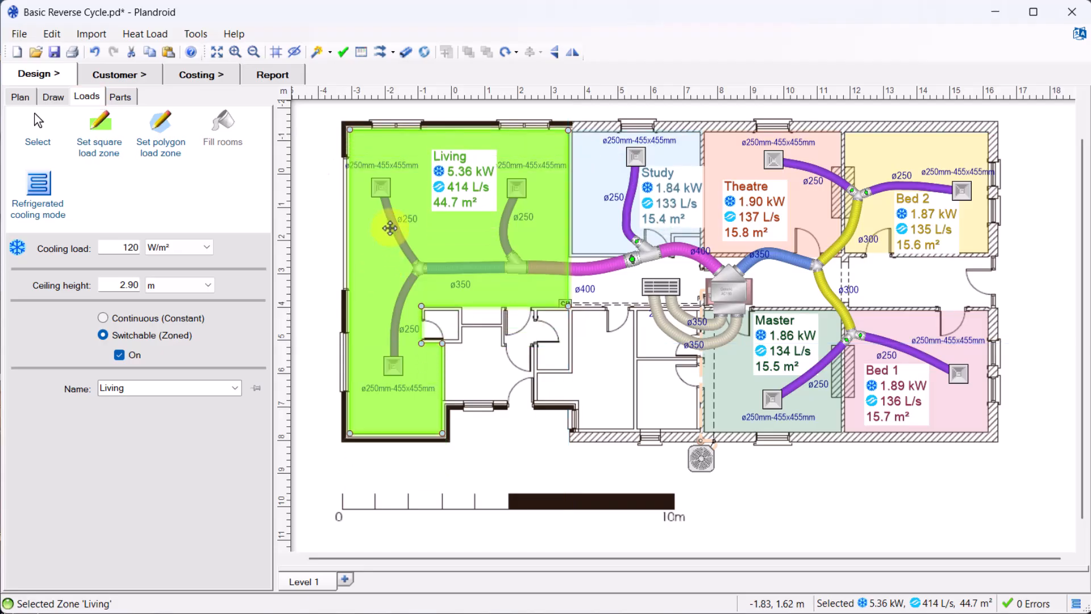
key("Escape")
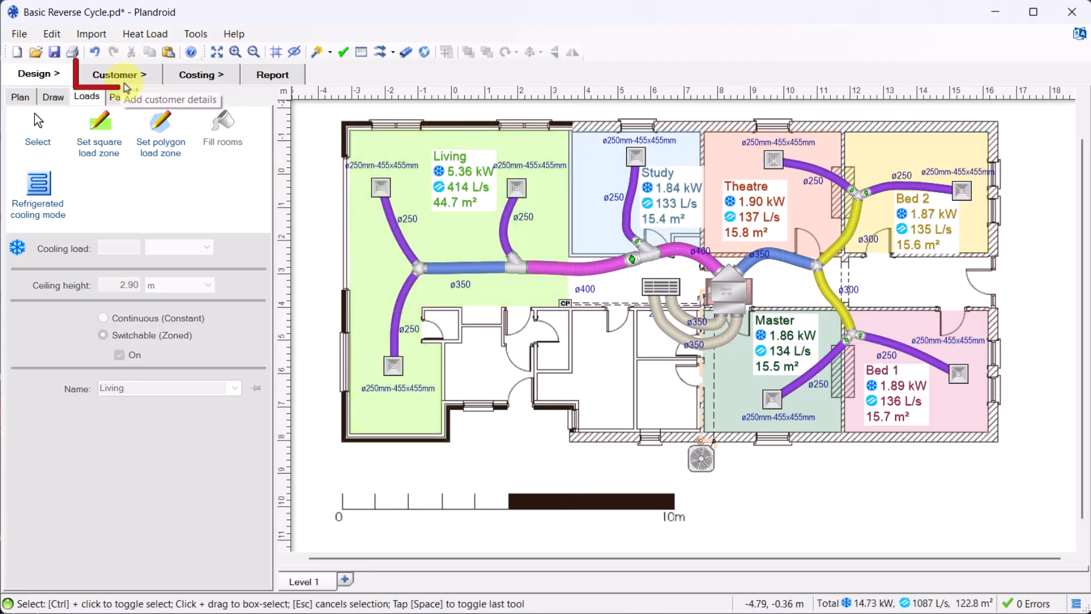
Step: Look over the customer details and set the ø400mm Motorised Damper's unit price to $150 in the costing table
left_click(120, 75)
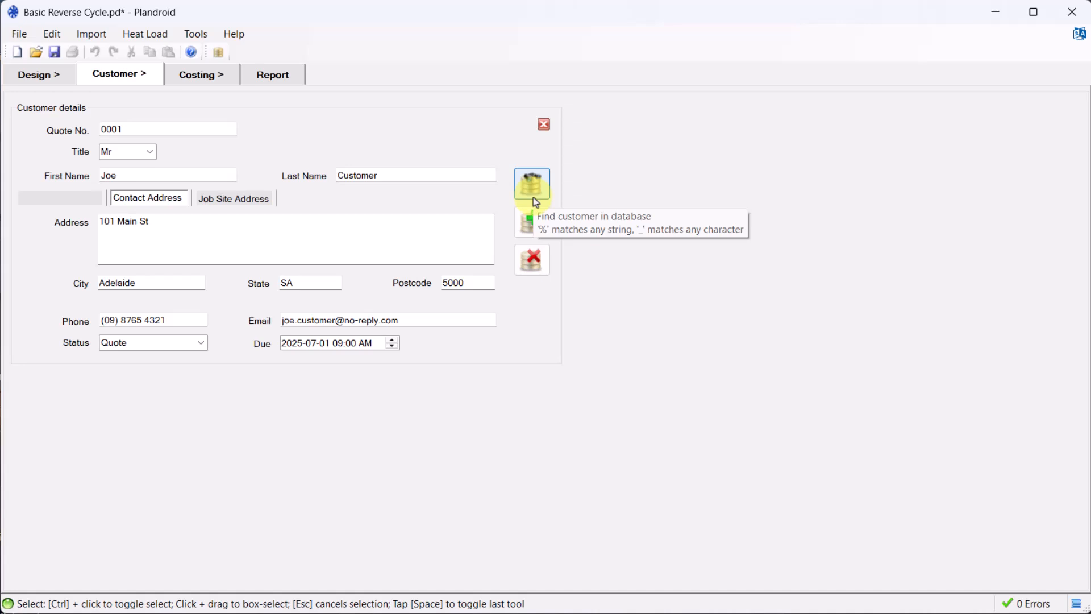
left_click(195, 85)
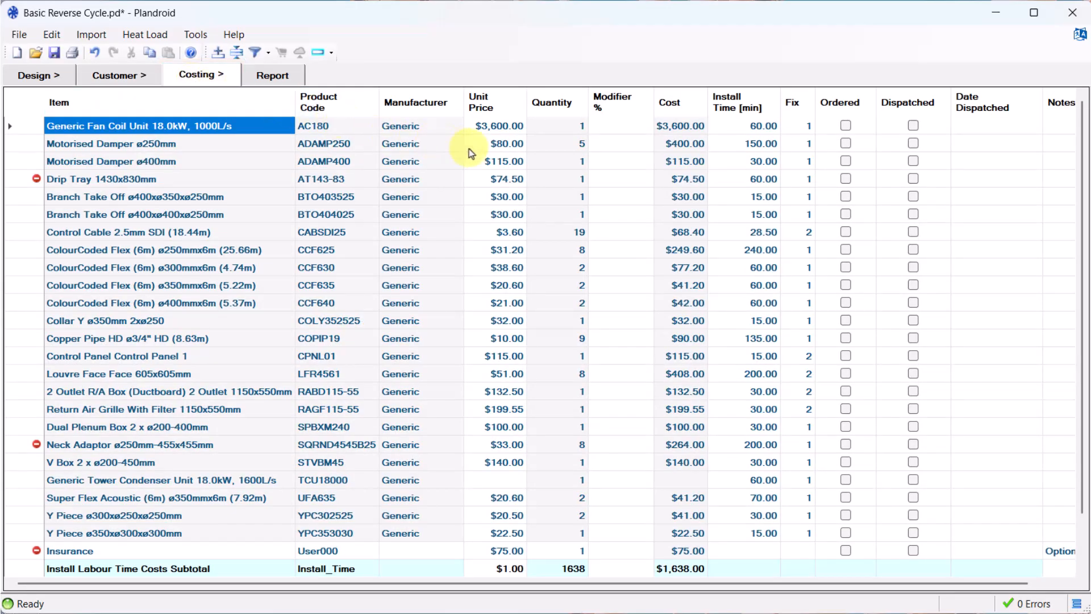
left_click(506, 163)
type("15")
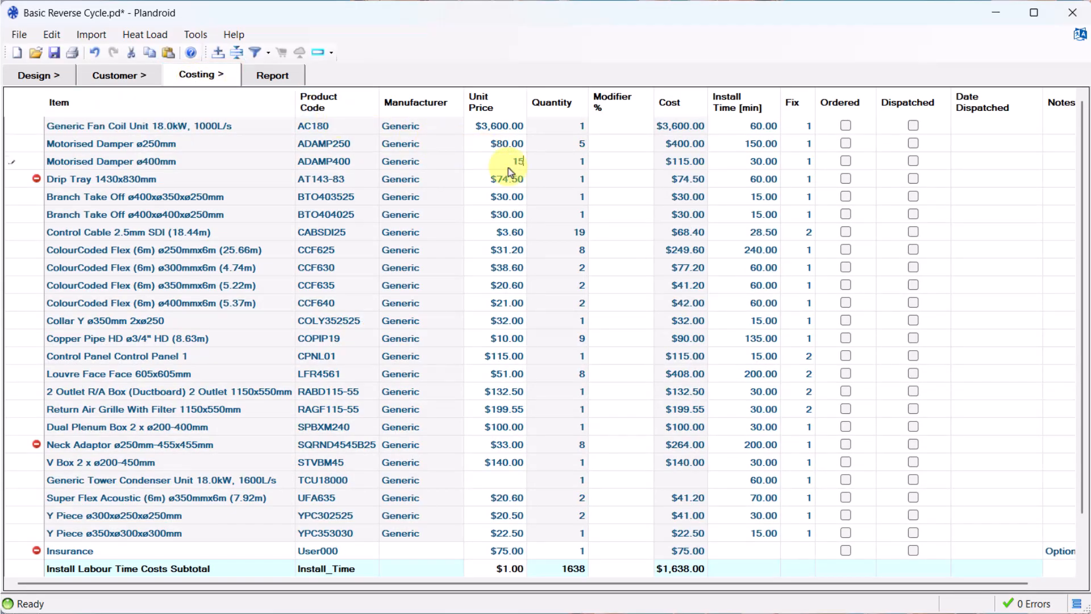
type("0")
key("Return")
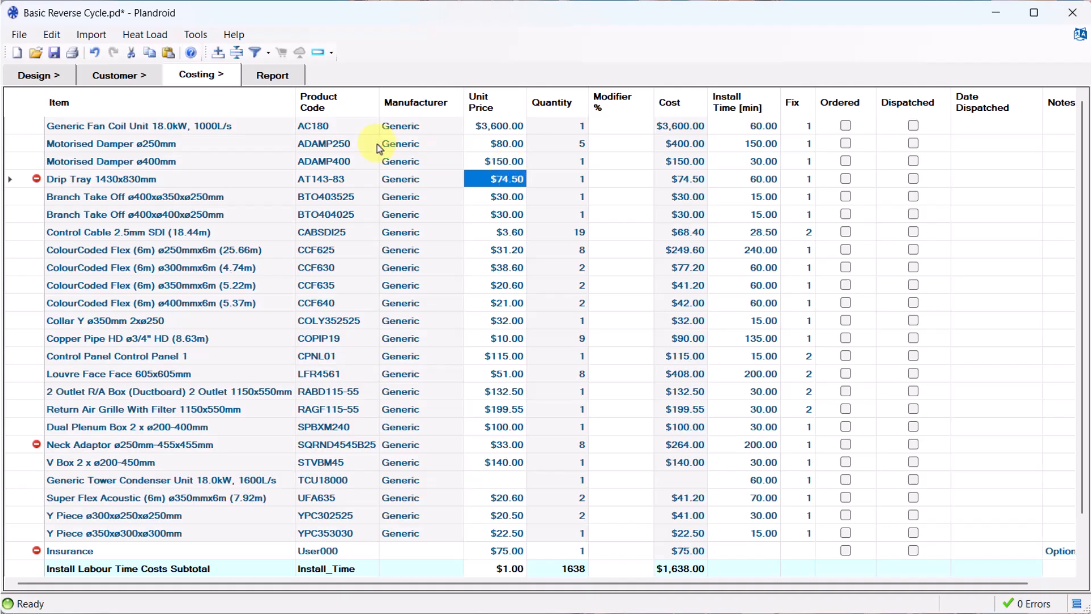
Step: Add a custom cost item to the costing table and name it "Extra Cost Item"
left_click(224, 58)
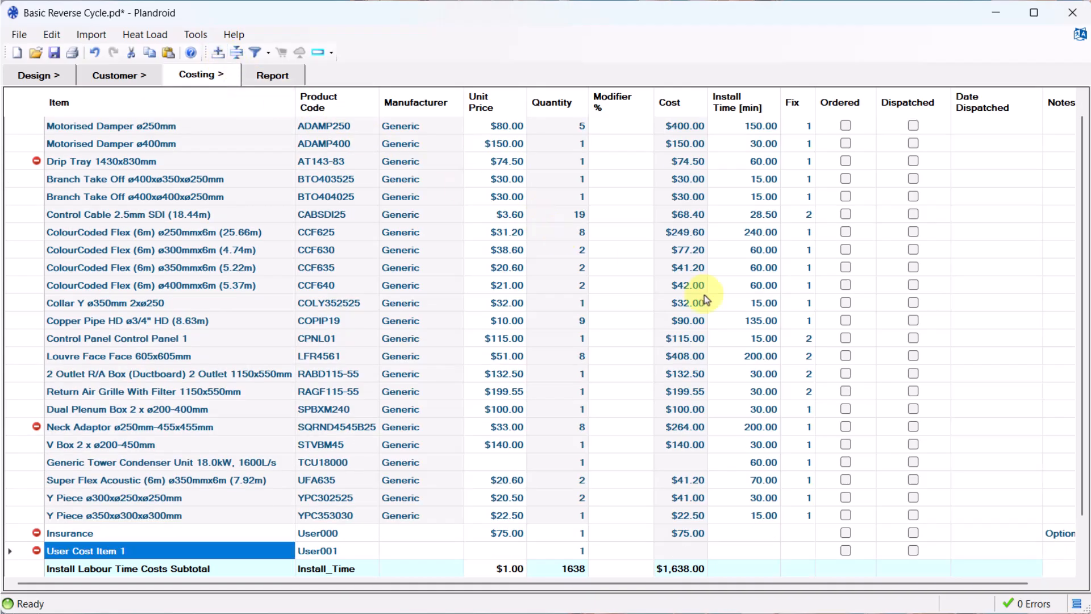
scroll(1081, 430, "down", 2)
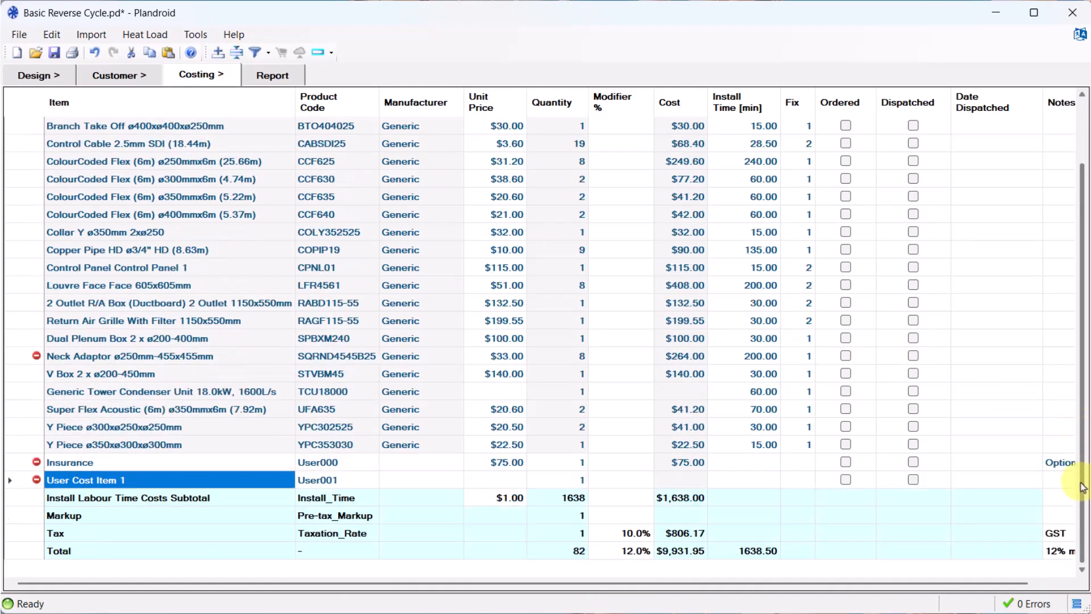
left_click(263, 485)
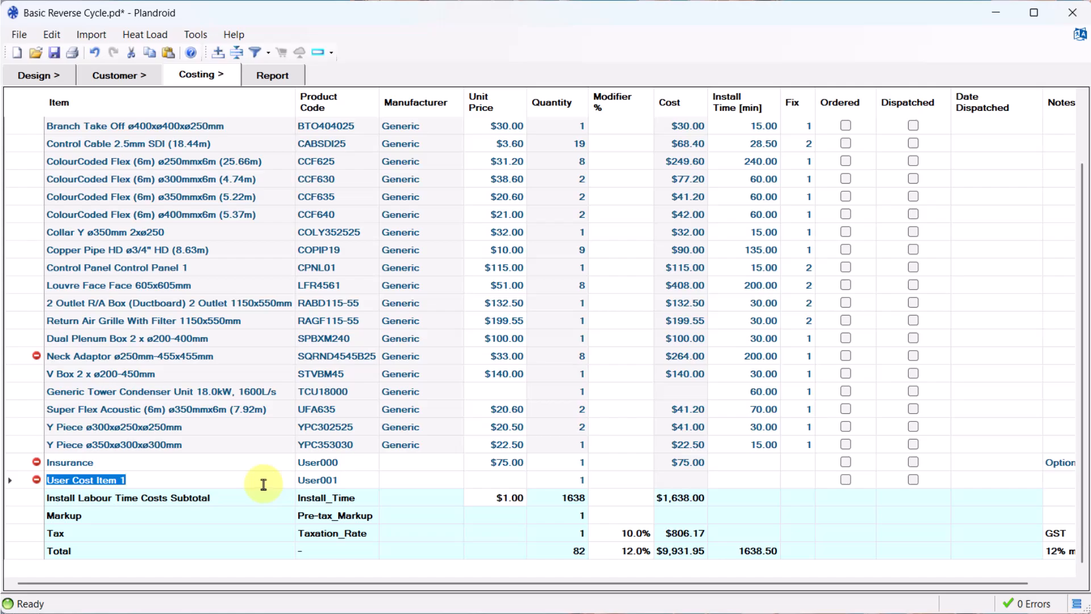
type("Extra")
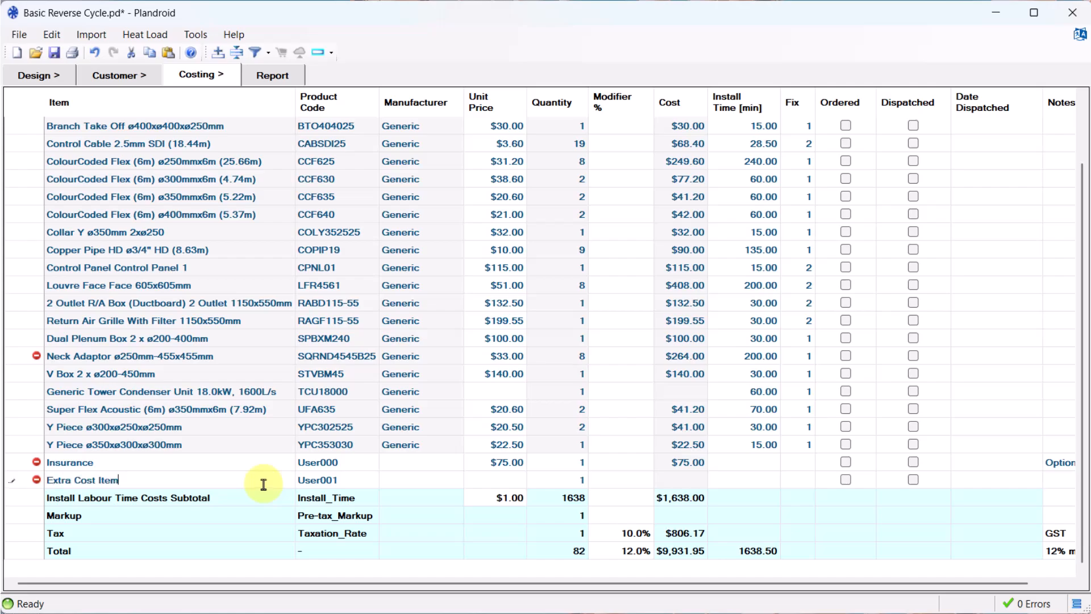
type(" Cost Item")
key("Return")
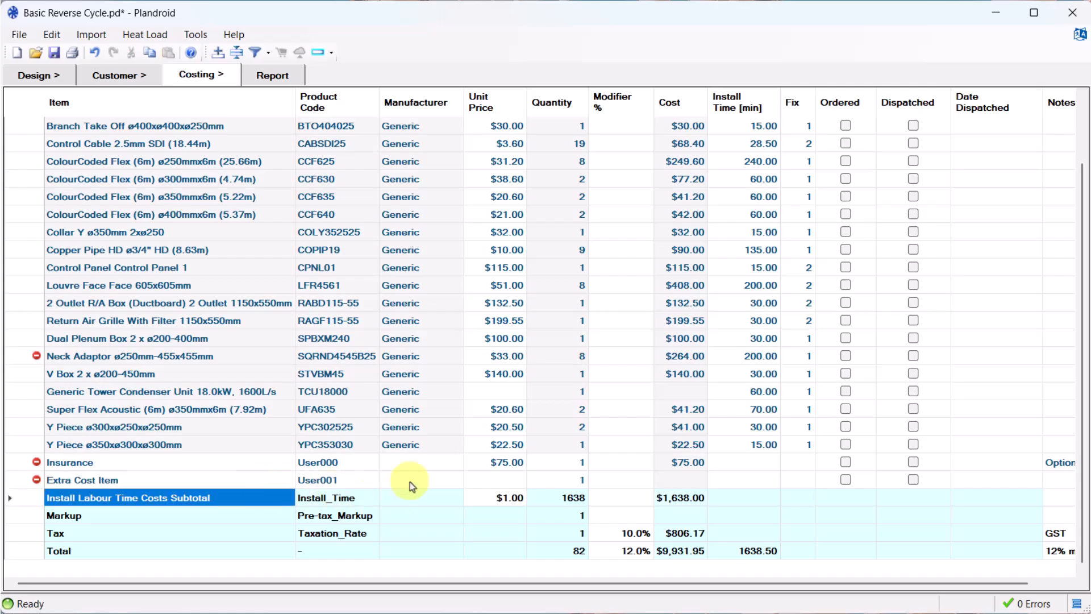
Step: Give the Extra Cost Item a unit price of $60, a quantity of 5 and an install time of 20 minutes
left_click(503, 483)
type("60")
key("Return")
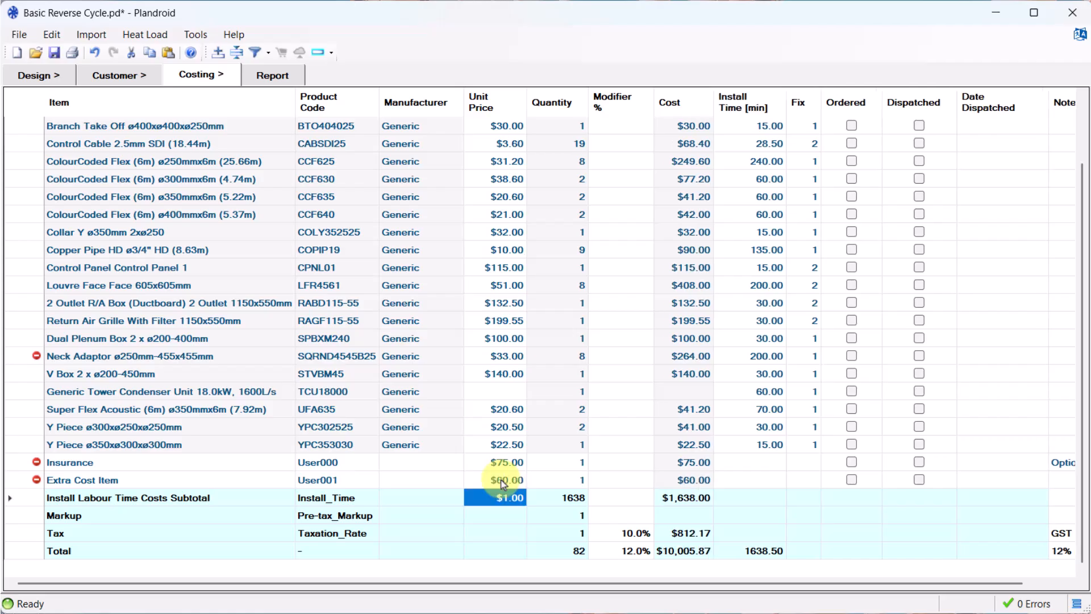
left_click(577, 481)
left_click(577, 483)
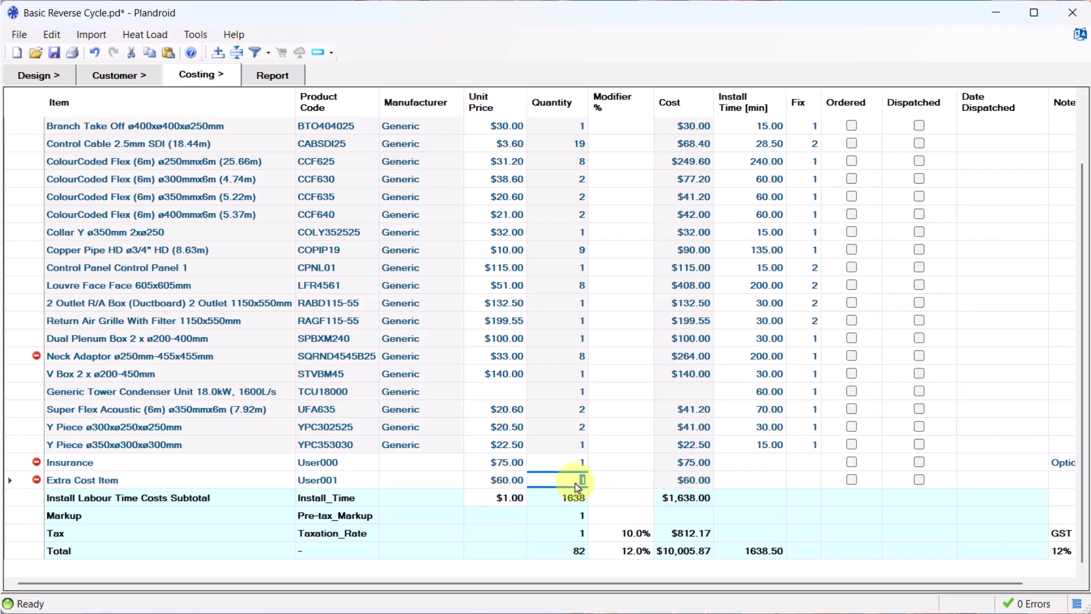
type("5")
key("Return")
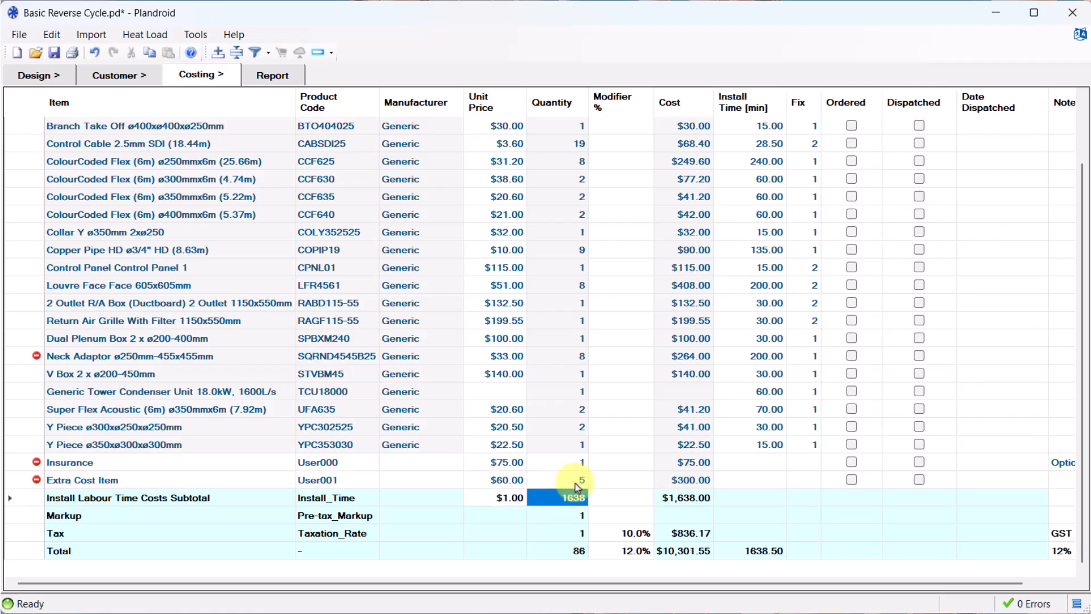
left_click(762, 484)
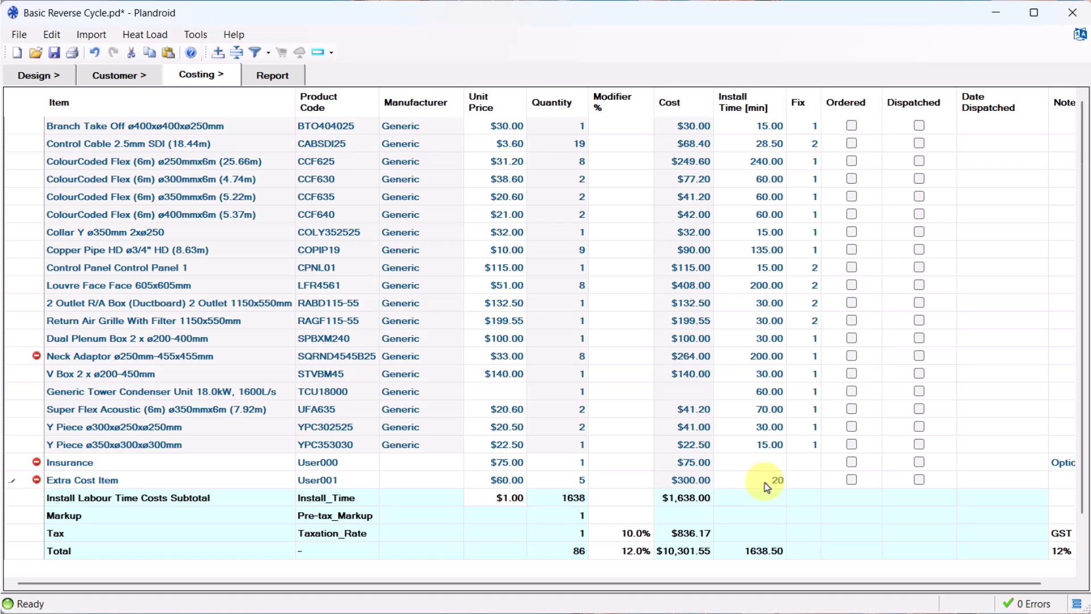
key("Return")
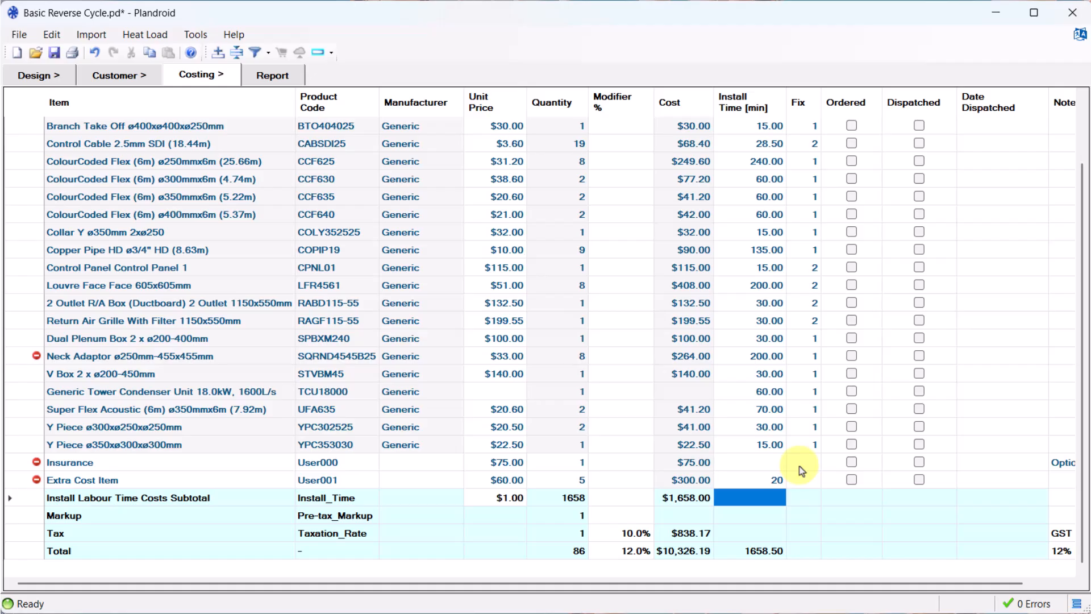
Step: Create the report from the Installer Instructions.docx template and insert a table of zone details above the "Dear Installer" greeting
left_click(271, 83)
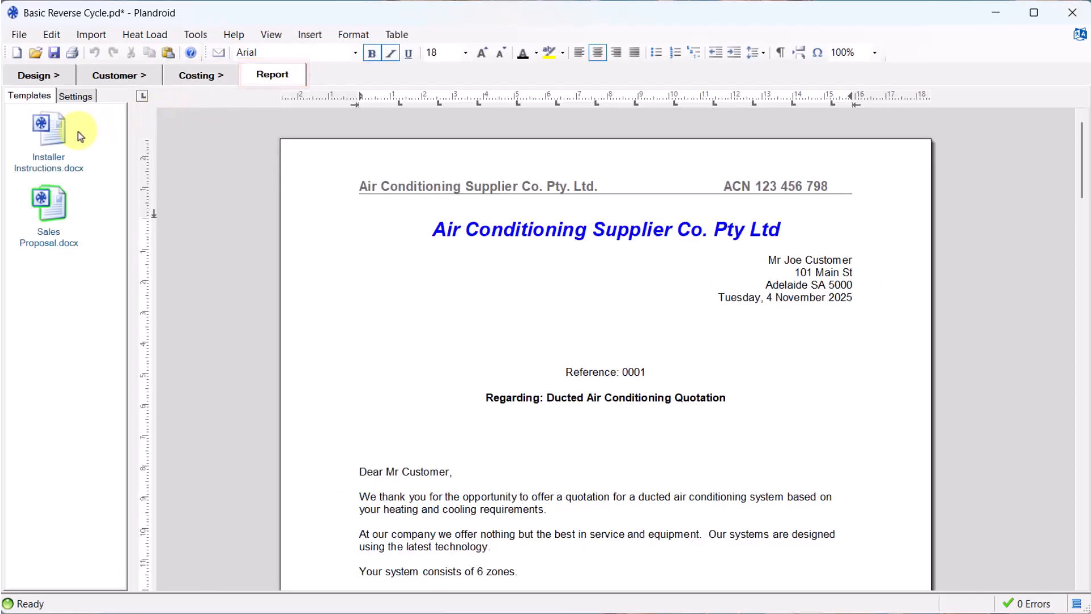
double_click(59, 142)
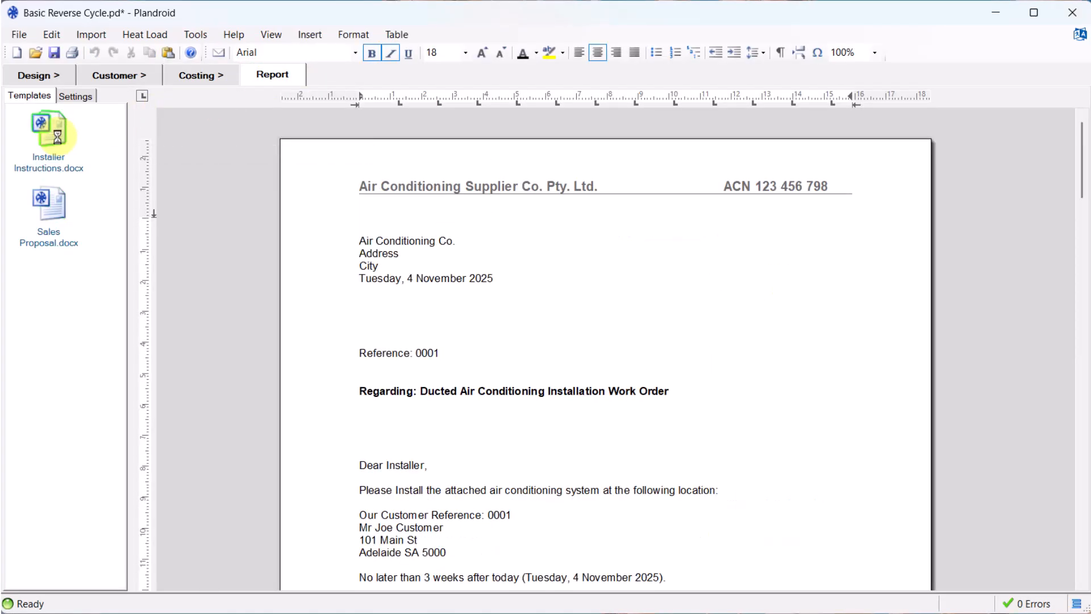
left_click_drag(1080, 163, 1081, 208)
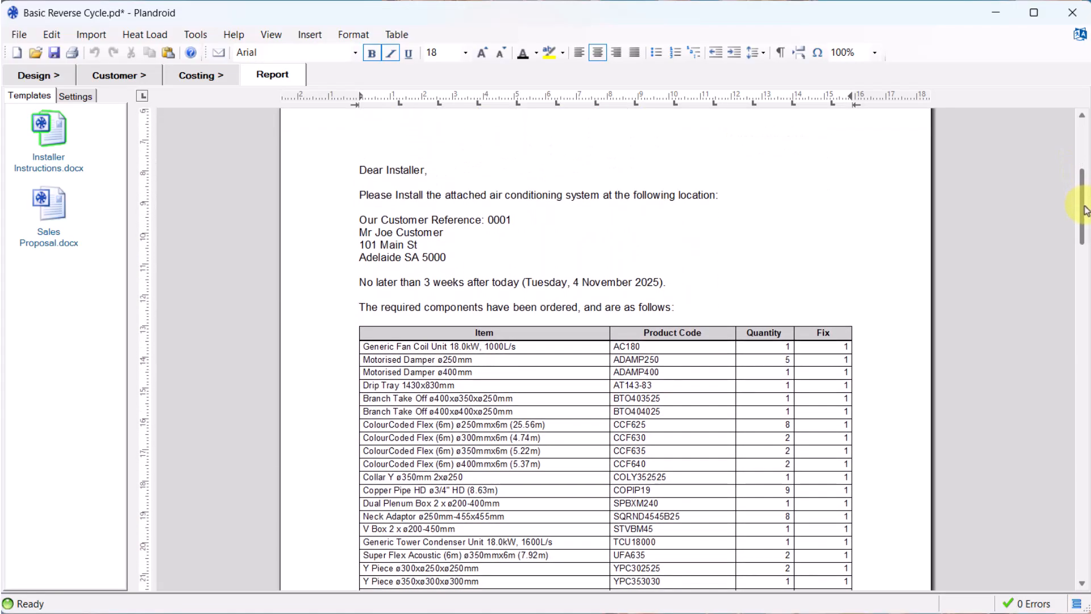
right_click(361, 142)
mouse_move(439, 329)
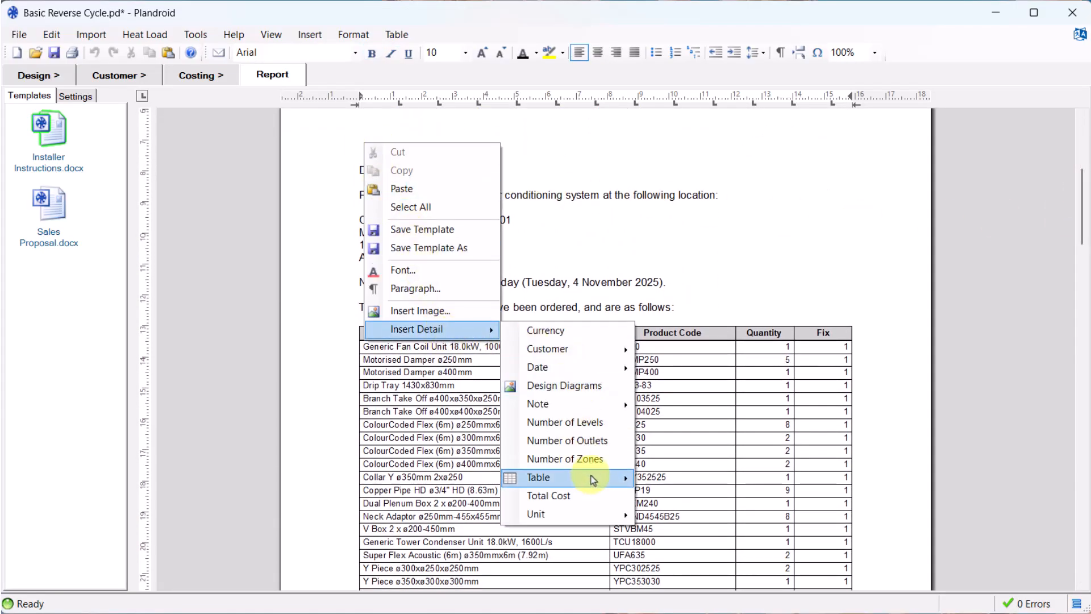
mouse_move(585, 479)
left_click(640, 534)
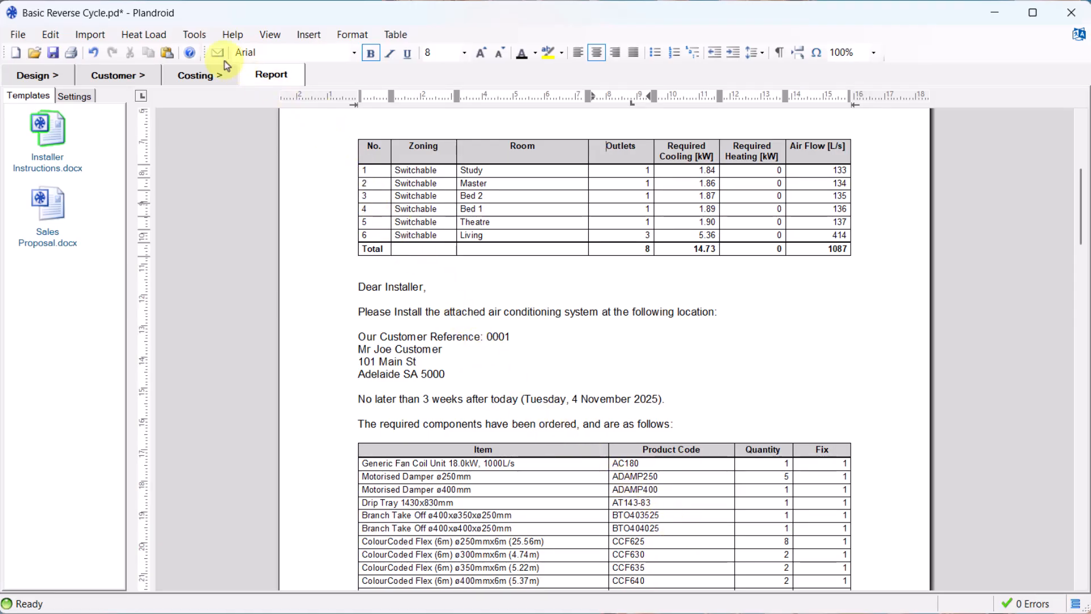
Step: Open the help documentation and browse the Product Tour topics on the Design, Costing and Report pages
left_click(191, 55)
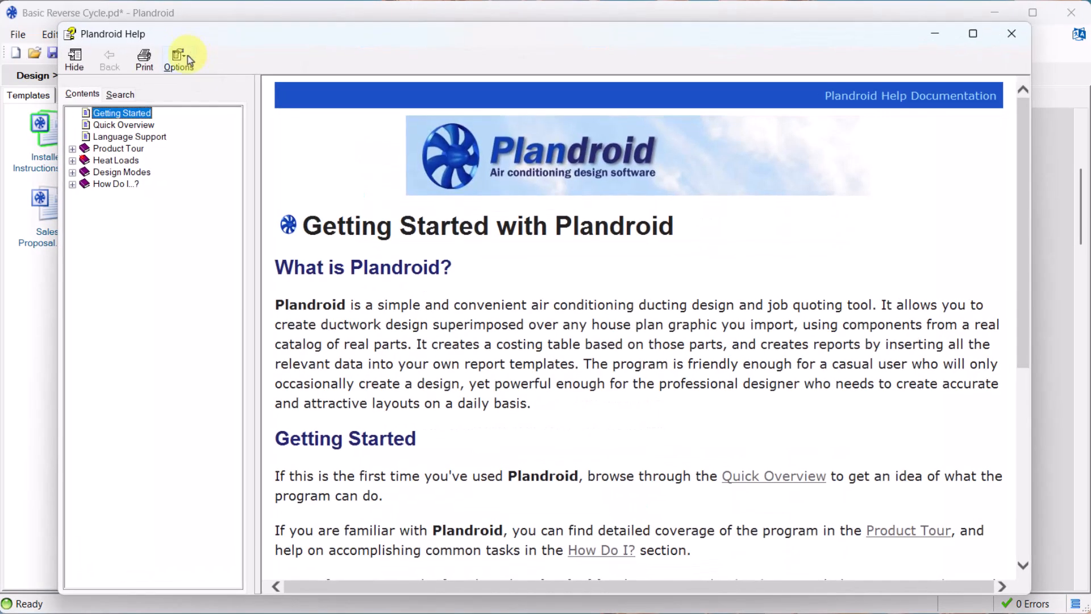
left_click(72, 149)
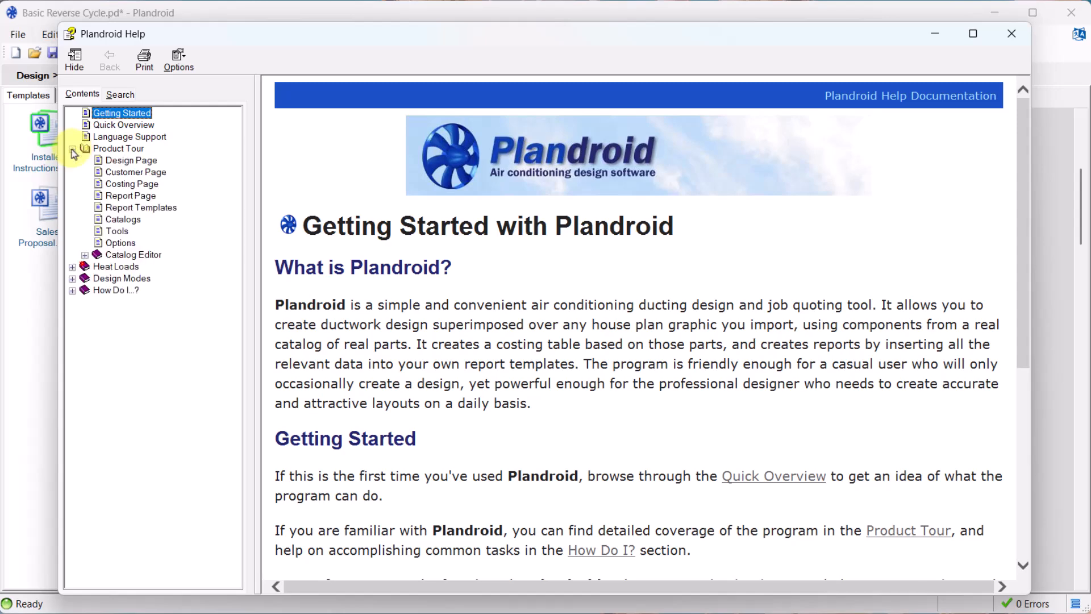
left_click(130, 161)
left_click(124, 184)
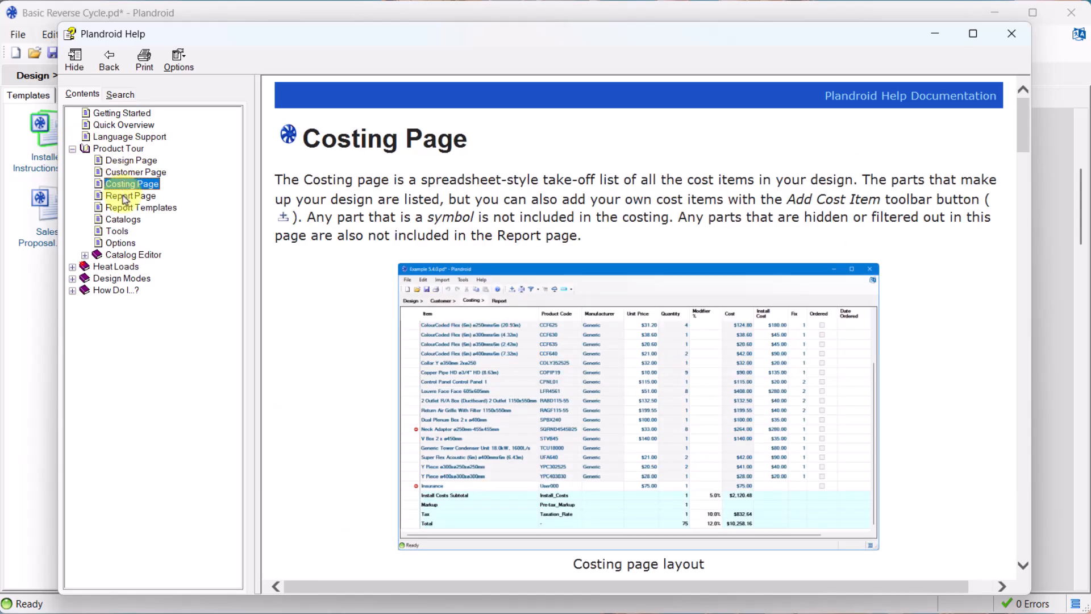
left_click(127, 196)
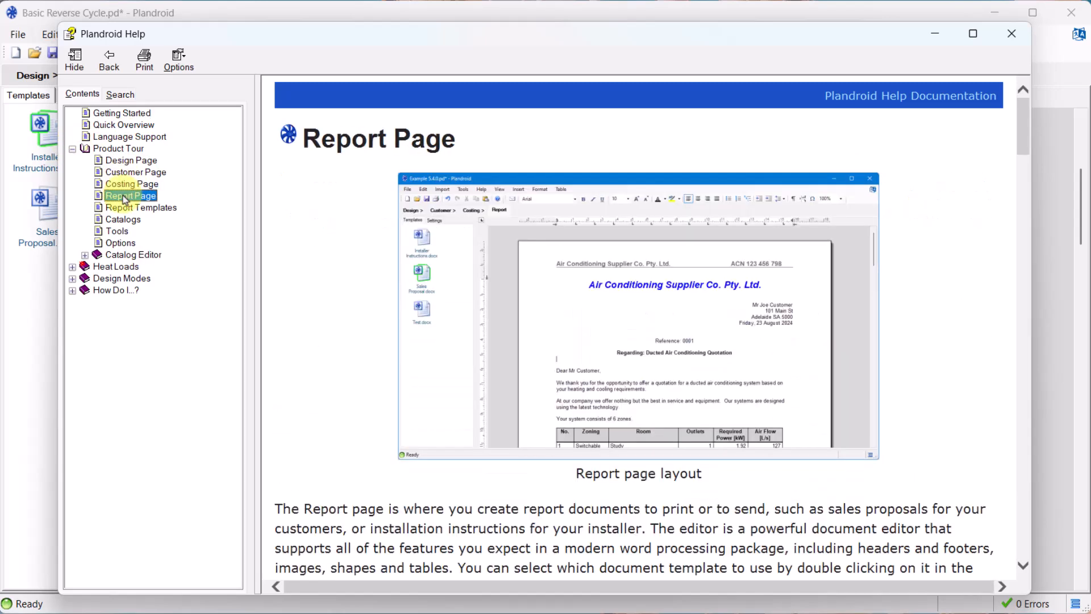
Step: Browse the How Do I topics on floor plans, automatic layout, rigid ducts and printing to PDF, and close the help
left_click(72, 291)
left_click(150, 160)
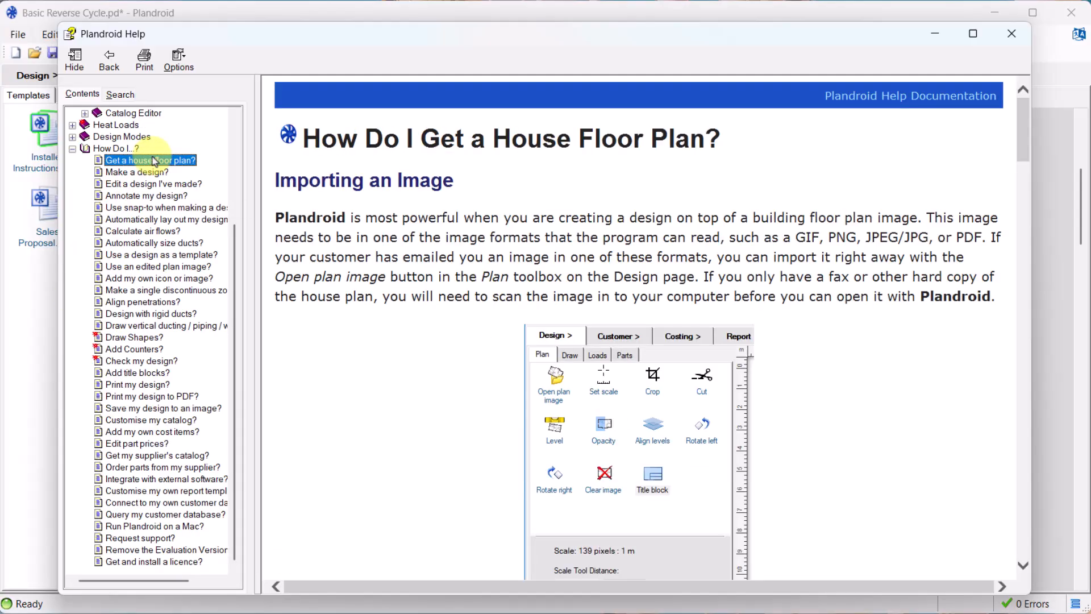
left_click(156, 219)
left_click(162, 314)
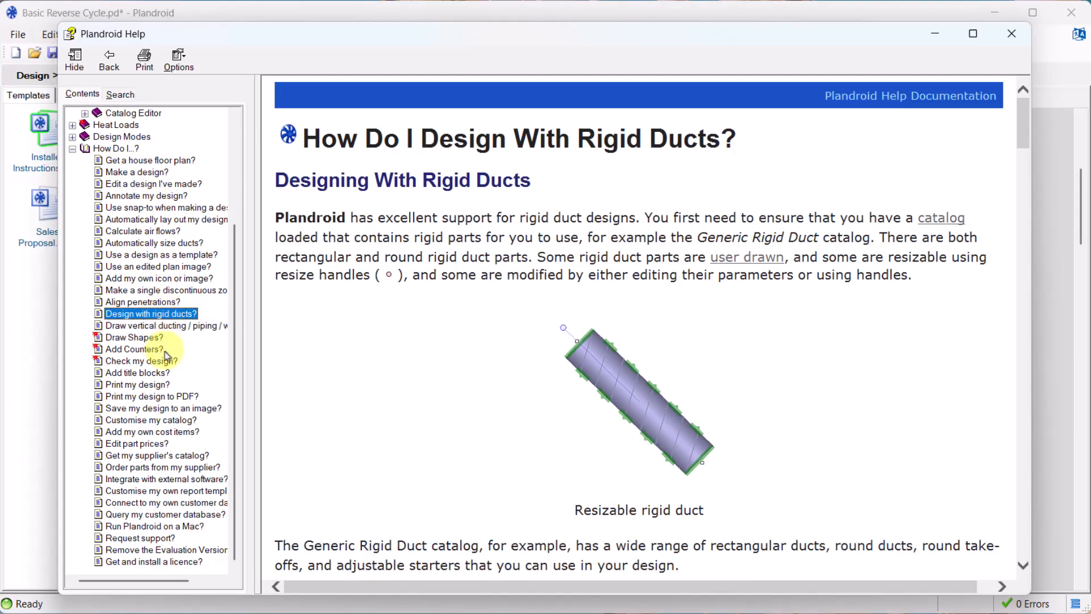
left_click(176, 396)
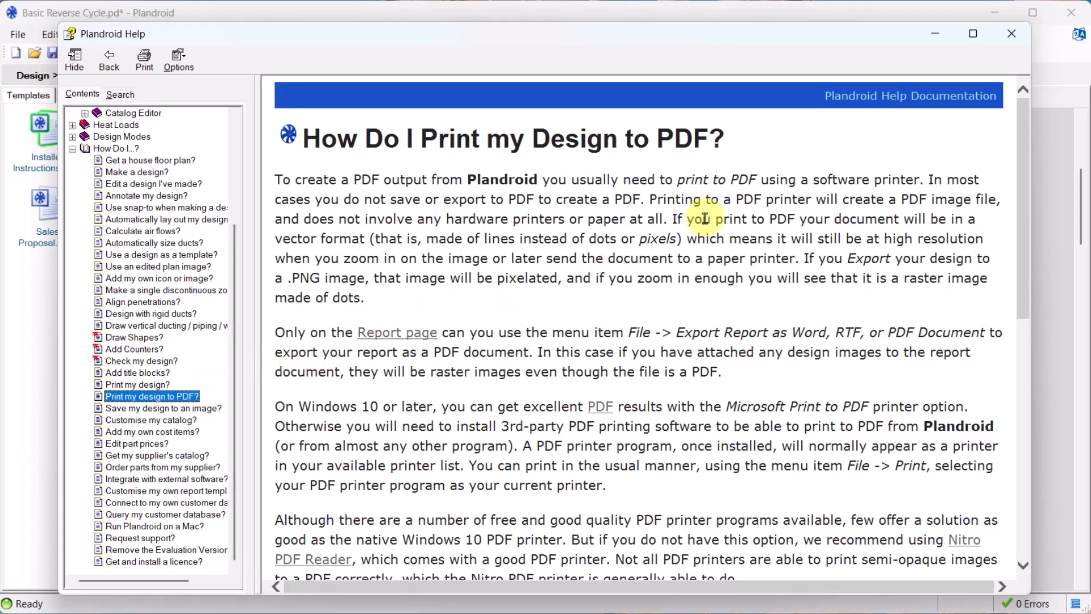
left_click(1011, 34)
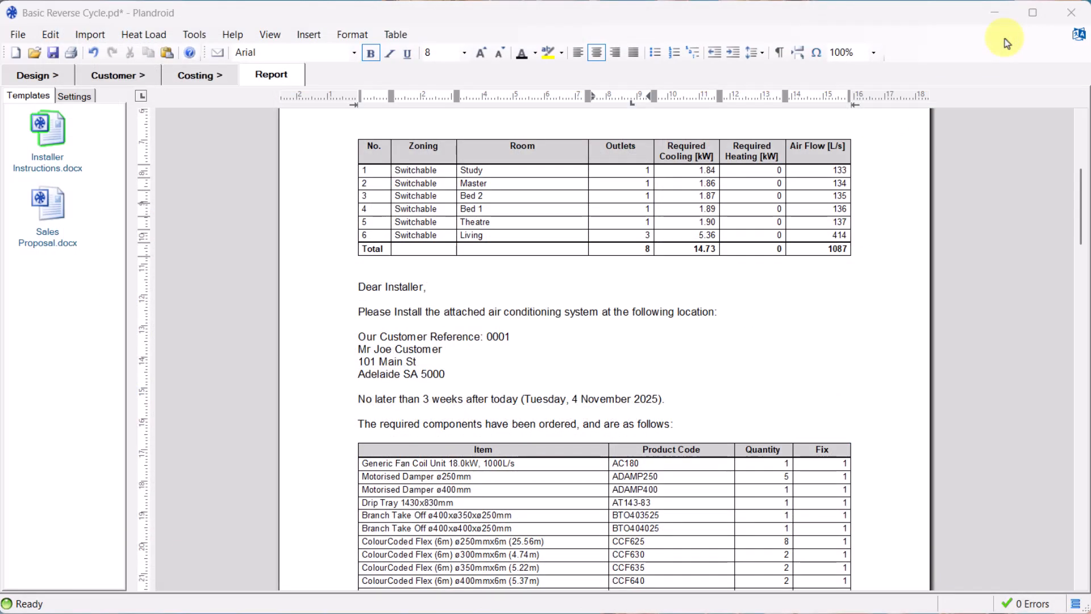
Step: Revisit the costing table and the customer details, and return to the duct design
left_click(199, 80)
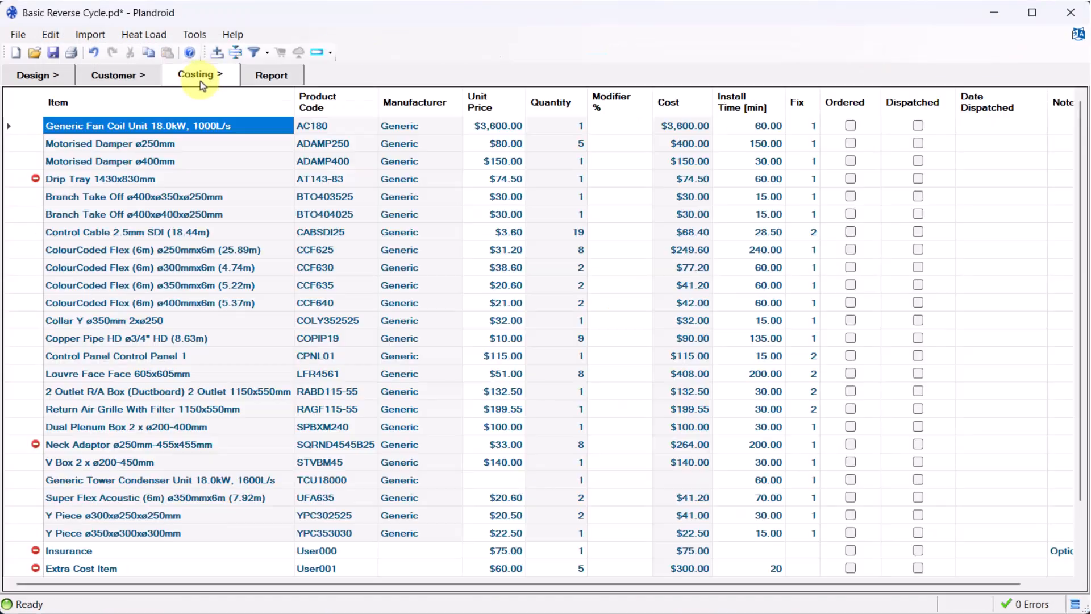
left_click(115, 85)
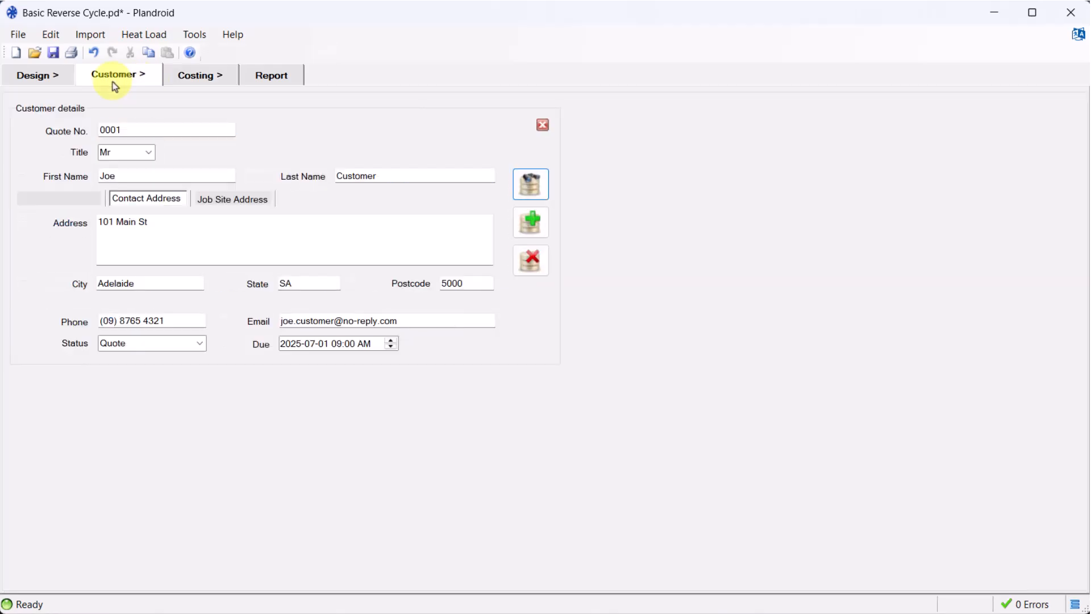
left_click(50, 83)
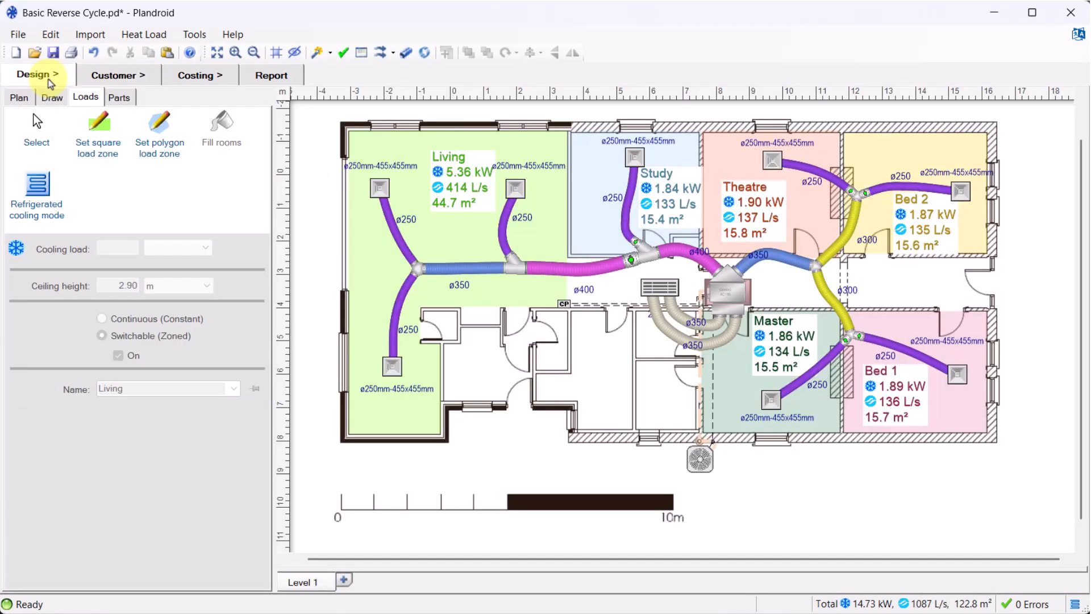
Step: Shift the Living zone's upper-left outlet slightly towards the outer walls and move the neighbouring branch take-off slightly along the main duct
left_click(112, 97)
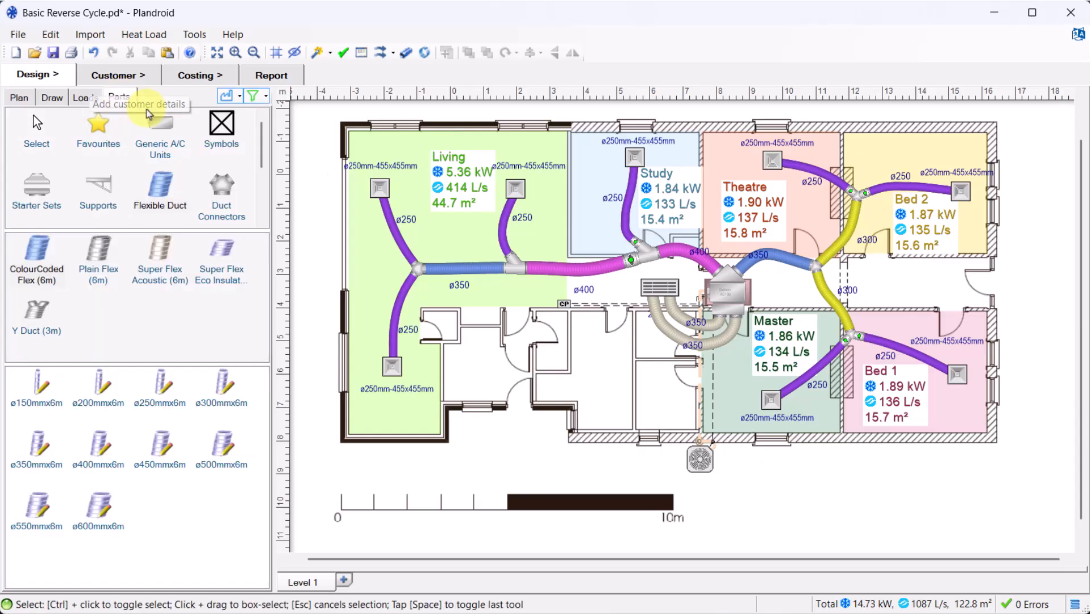
mouse_move(374, 187)
left_mouse_down()
mouse_move(362, 186)
mouse_move(371, 168)
mouse_move(372, 181)
left_mouse_up()
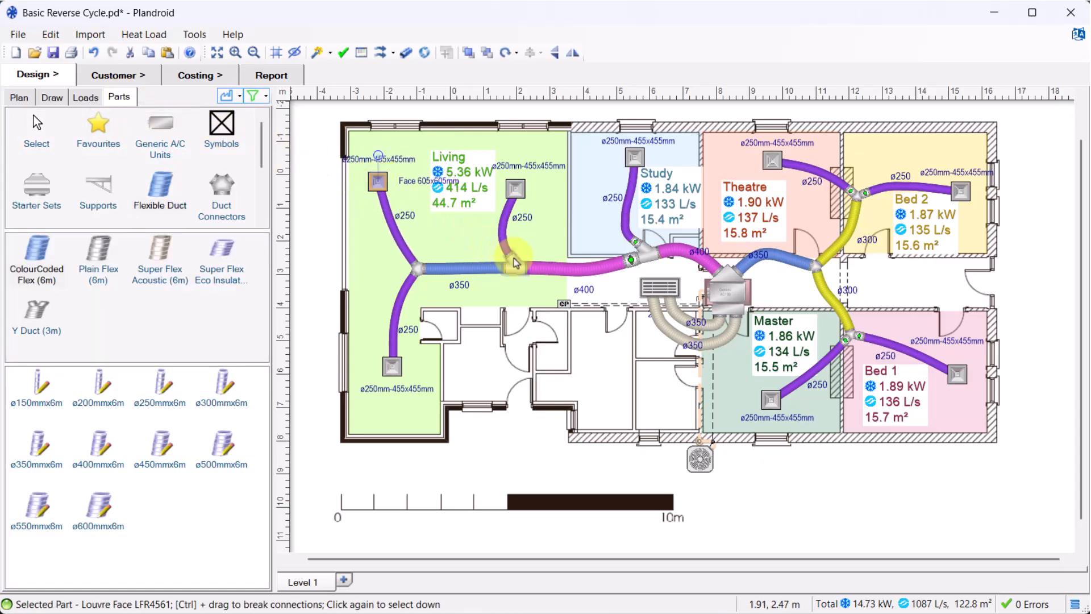
mouse_move(516, 262)
left_mouse_down()
mouse_move(540, 271)
mouse_move(519, 257)
mouse_move(503, 266)
left_mouse_up()
left_click_drag(503, 266, 500, 266)
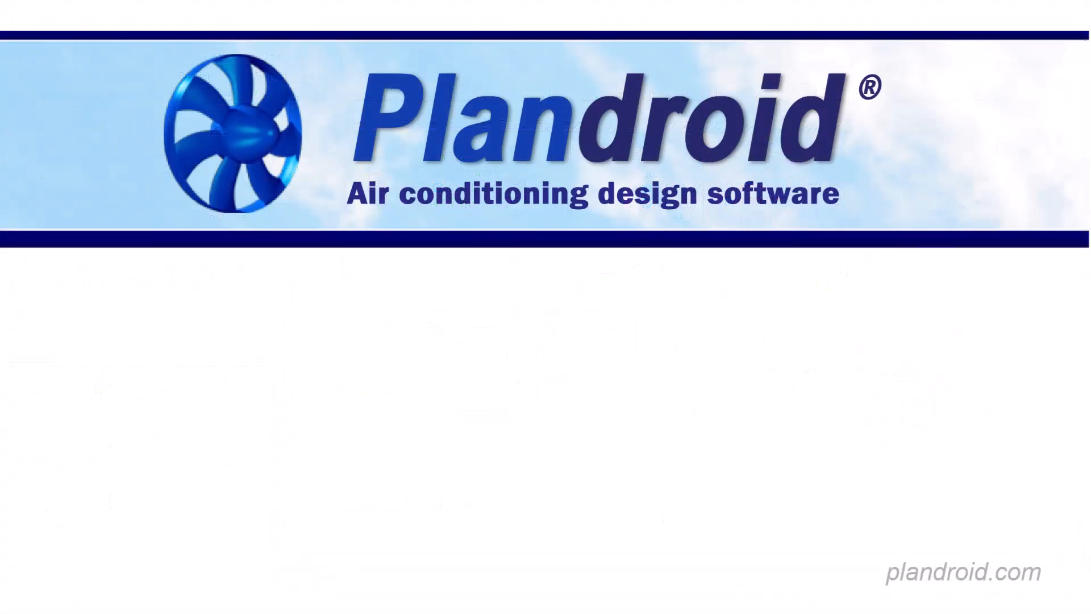